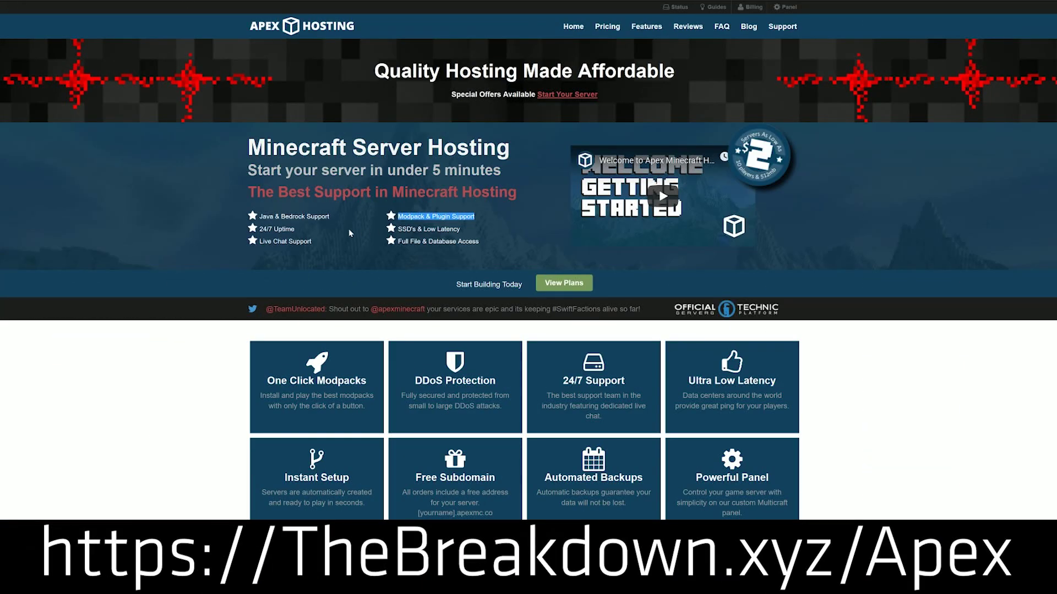
Step: Review the Apex Hosting page, covering uptime, support, one-click modpacks, server locations, customer testimonials and the supported Minecraft versions
drag(319, 231, 261, 227)
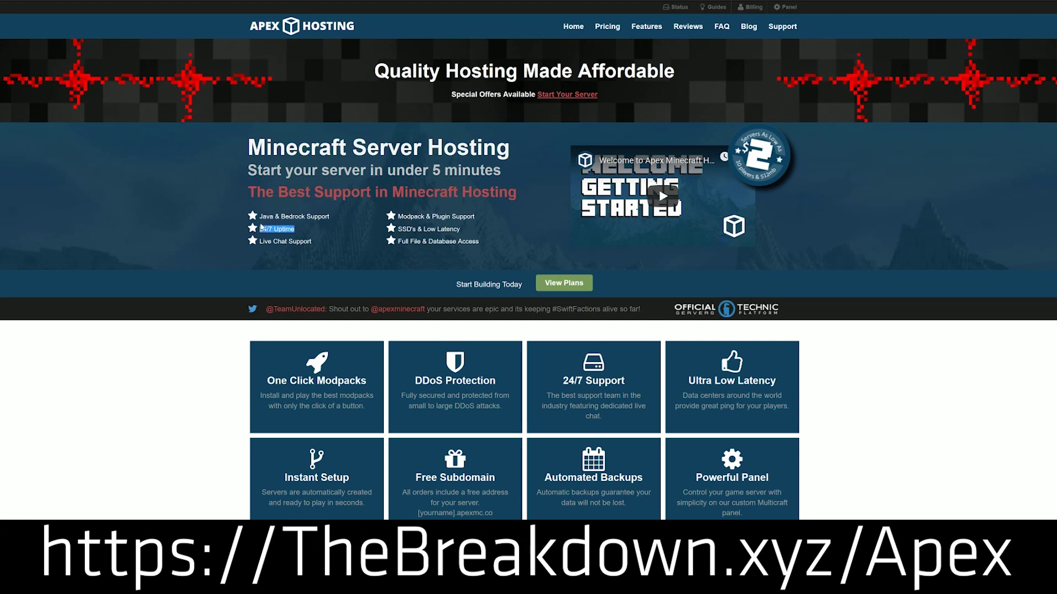
drag(642, 381, 562, 382)
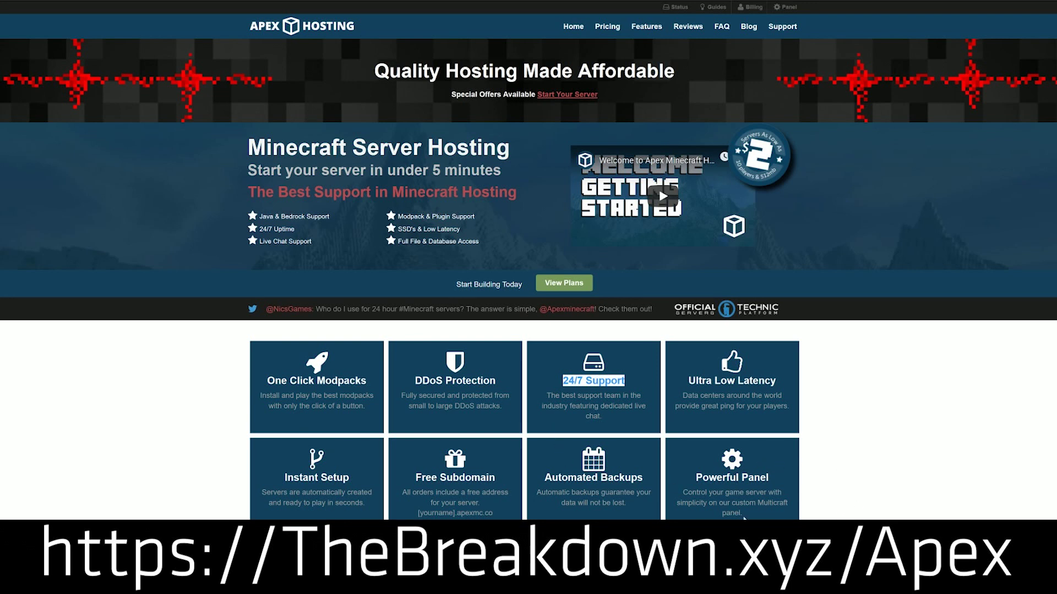
drag(254, 386, 369, 386)
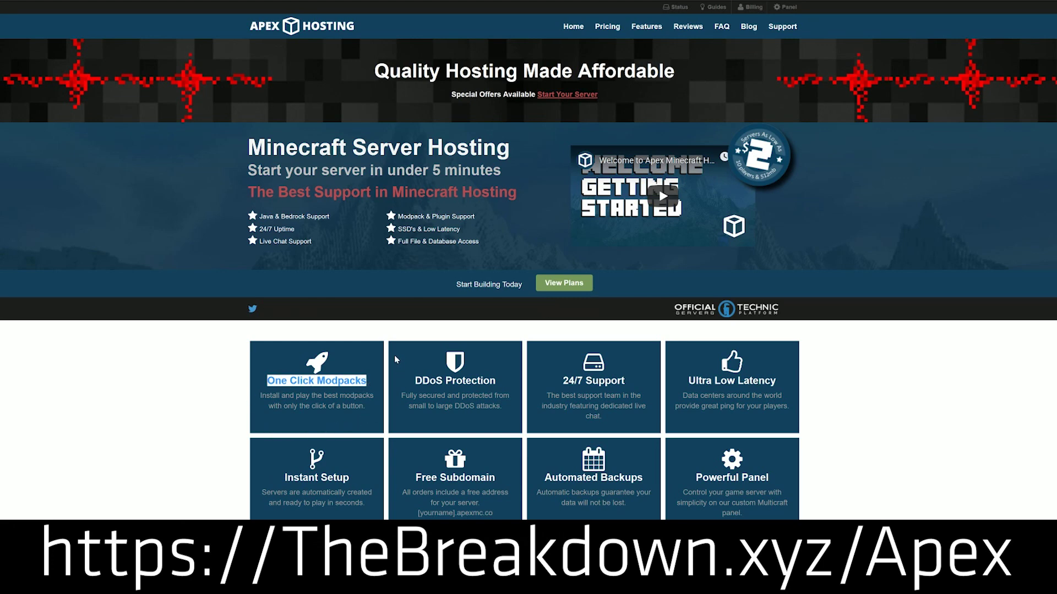
scroll(208, 402, down, 6)
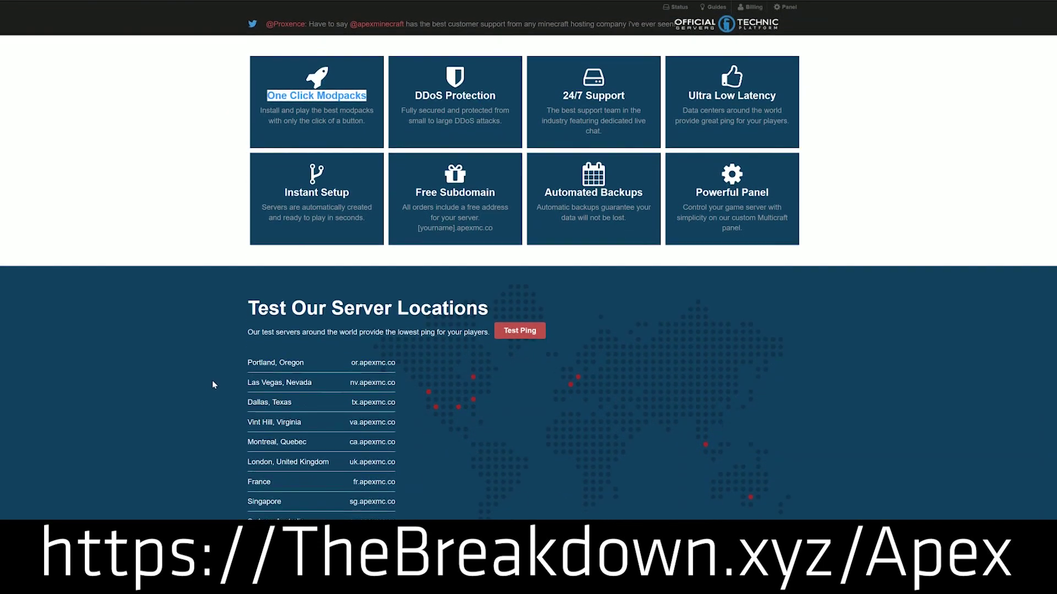
scroll(215, 382, down, 5)
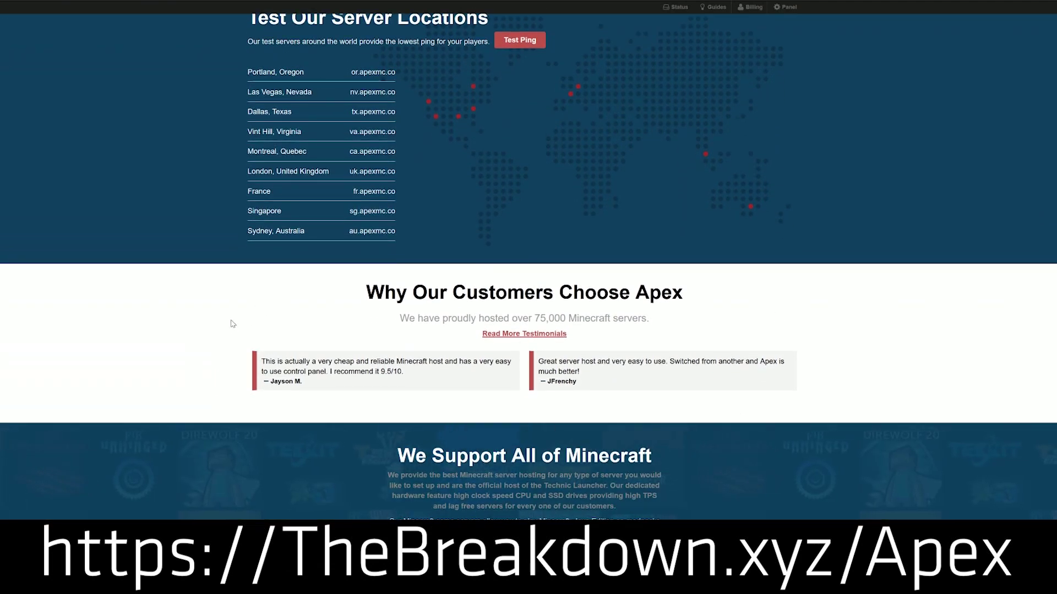
scroll(702, 415, down, 5)
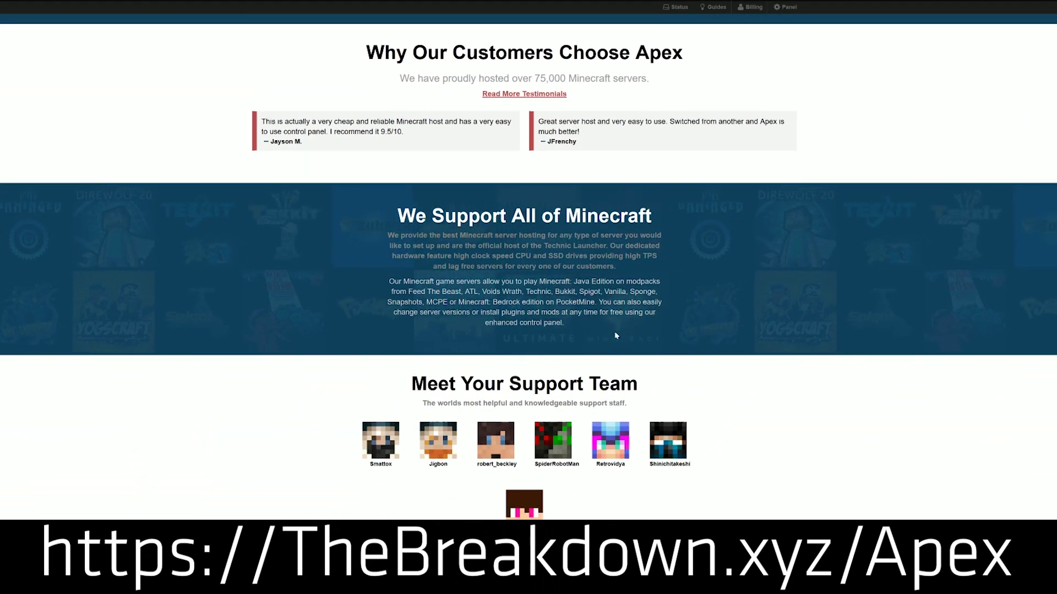
drag(427, 256, 557, 257)
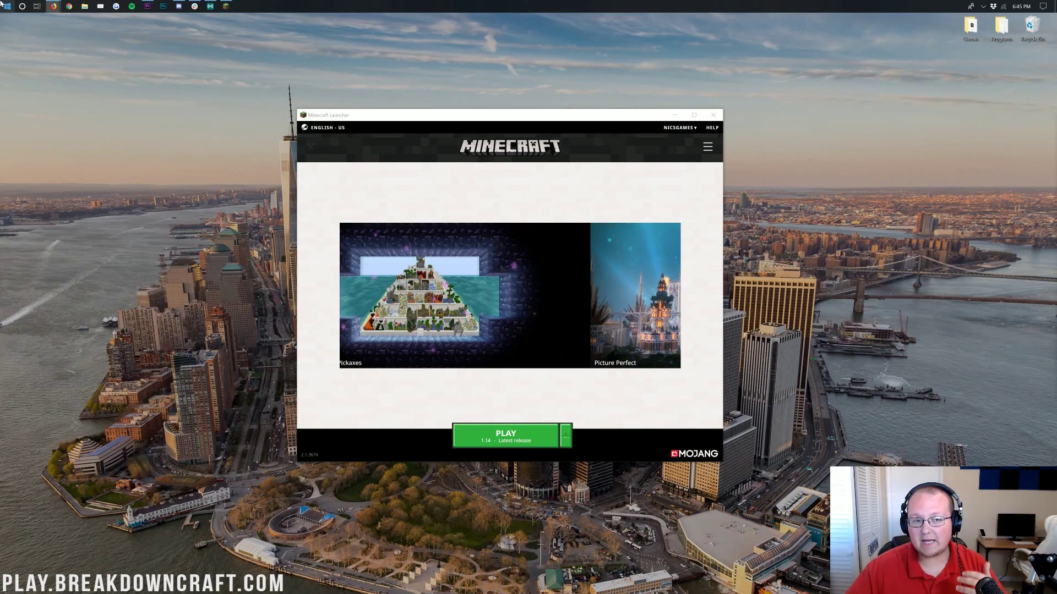
Step: Open Windows System Information and check the computer's system type and installed physical memory
click(2, 4)
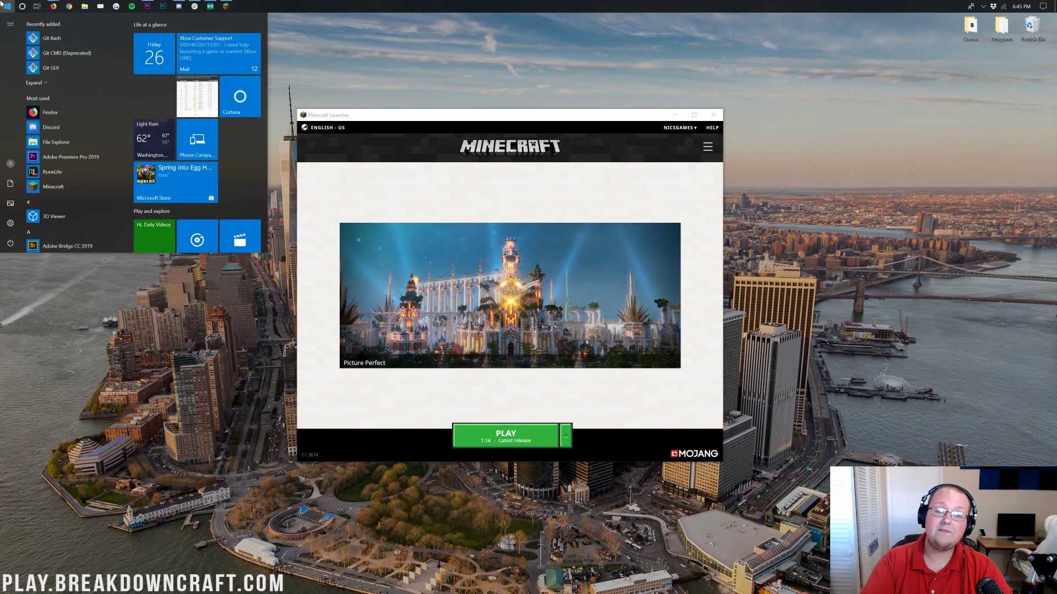
text(system)
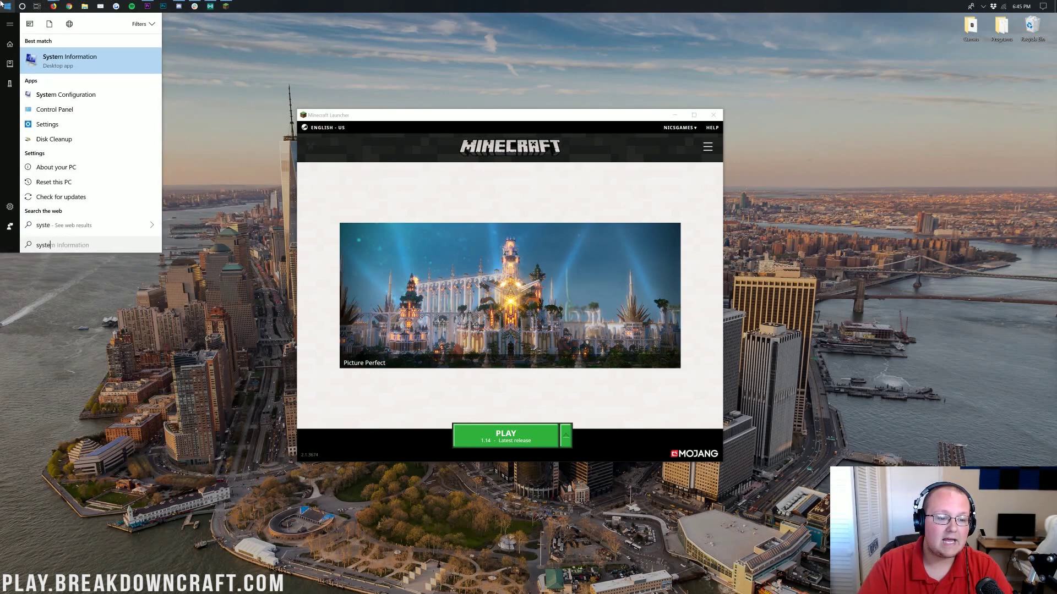
click(64, 70)
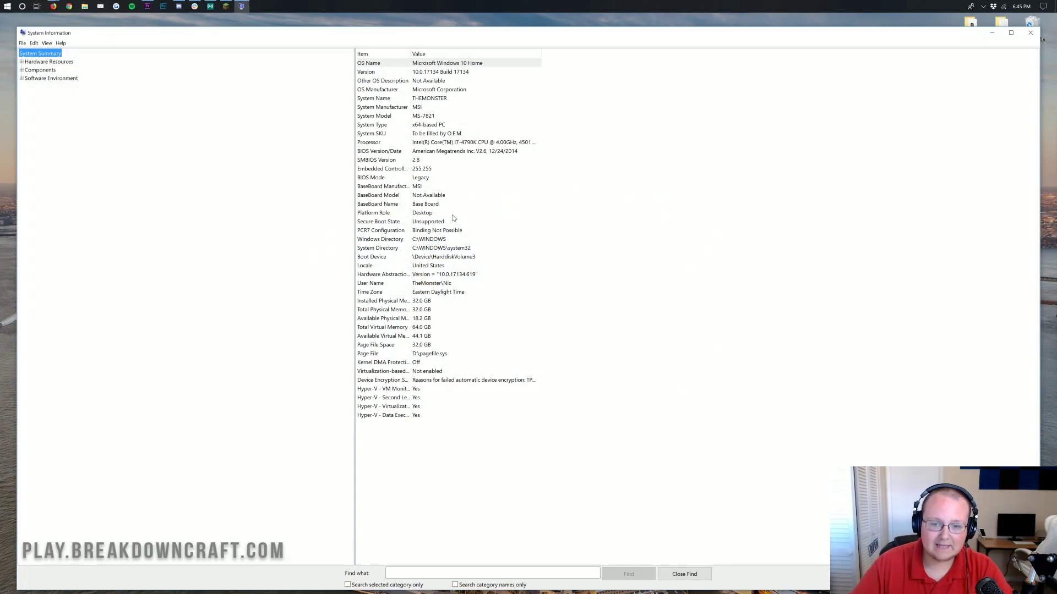
click(423, 133)
click(423, 132)
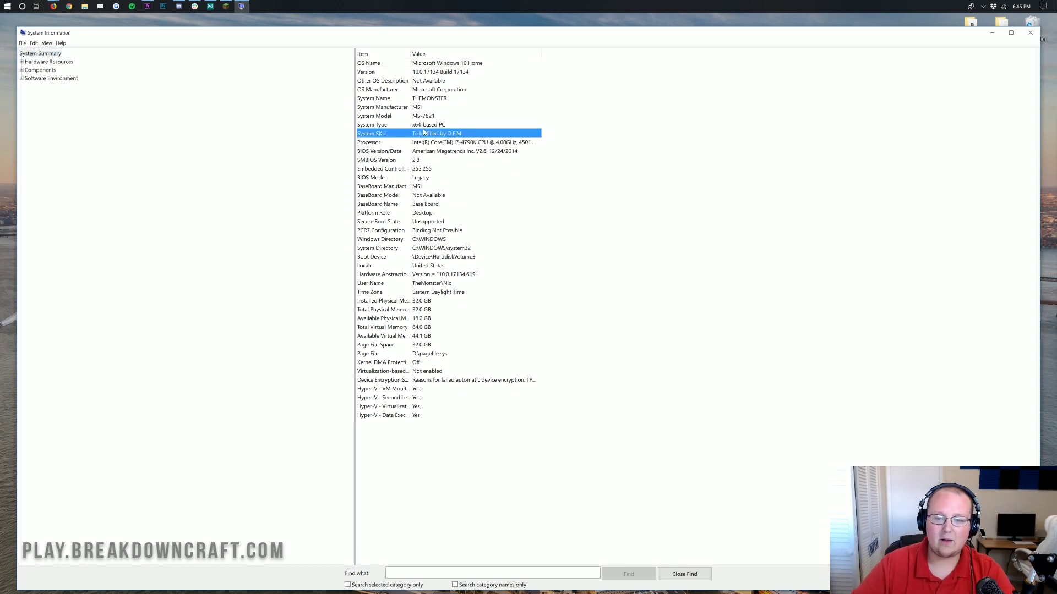
click(423, 126)
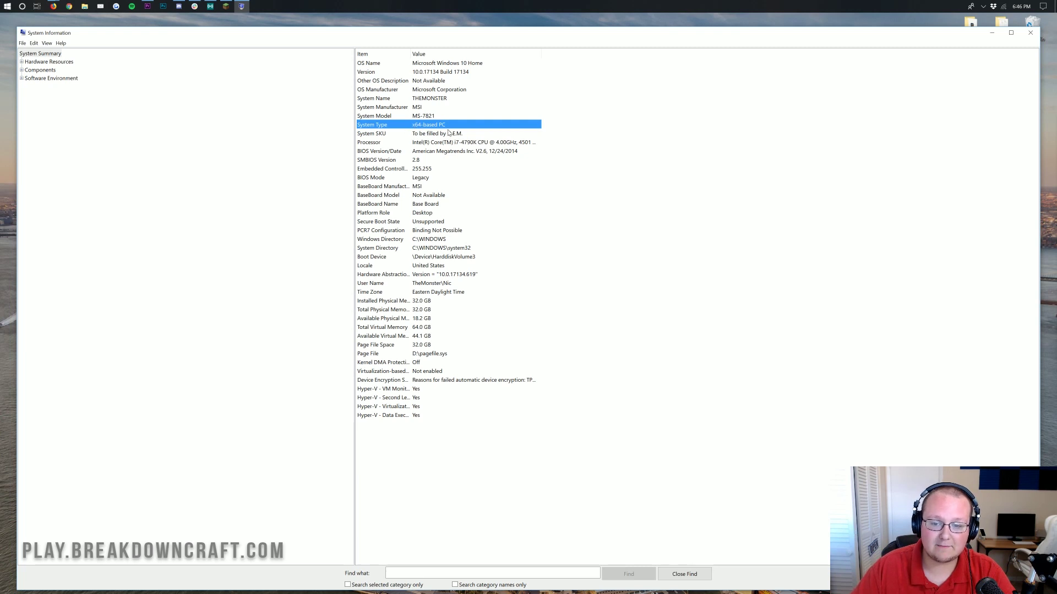
click(399, 302)
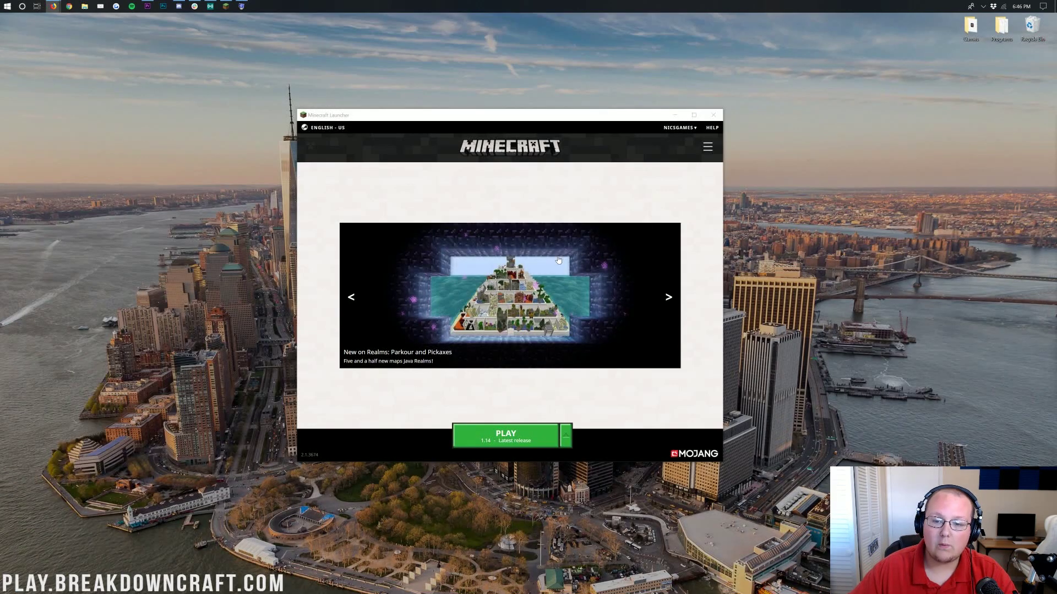
Step: In the Minecraft Launcher, open the launch options and enable advanced settings, accepting the notice about Java settings
click(629, 171)
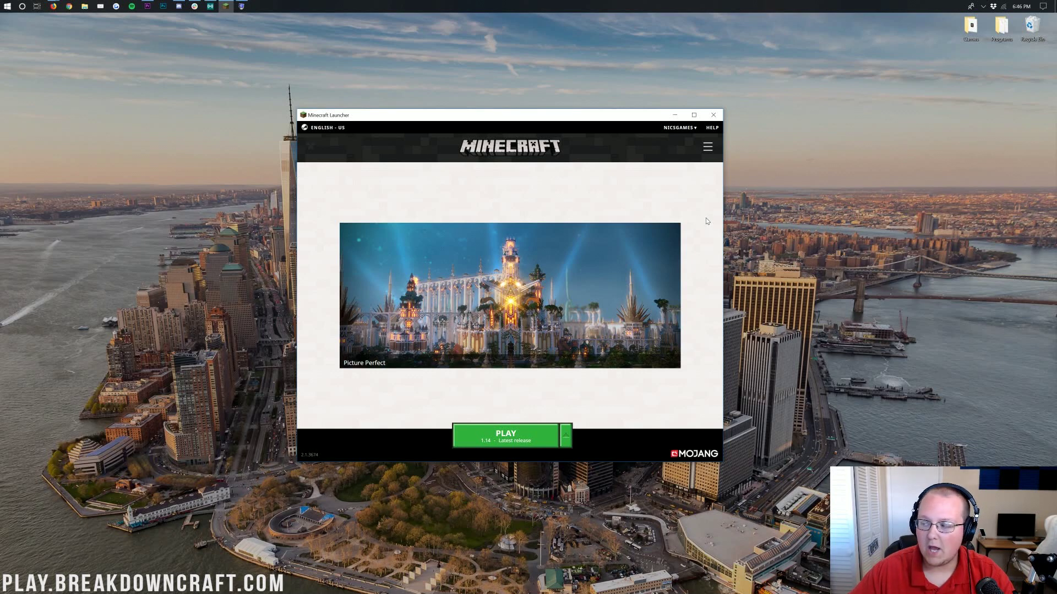
click(707, 147)
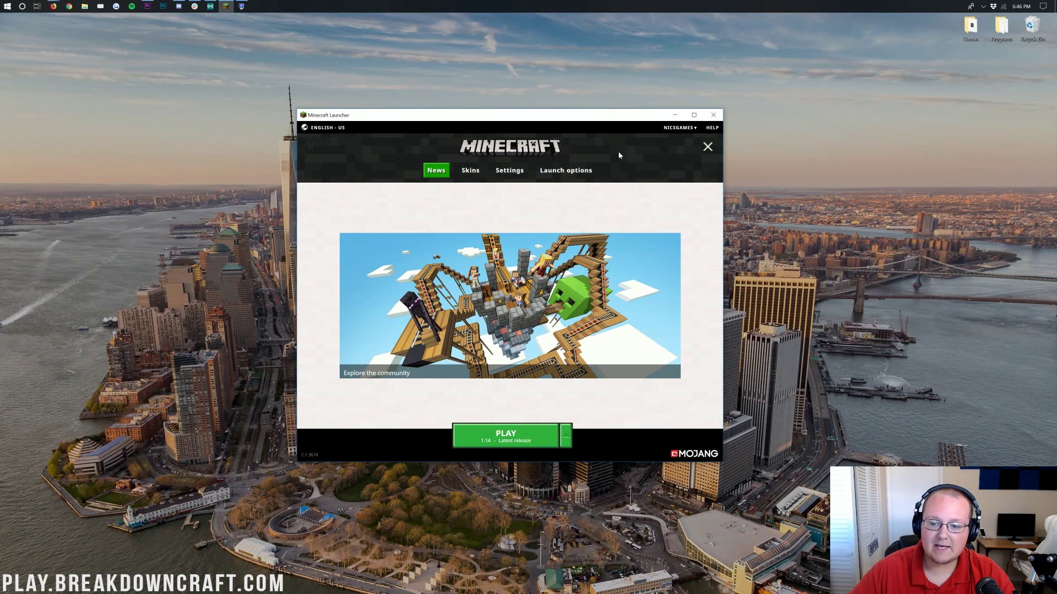
click(584, 171)
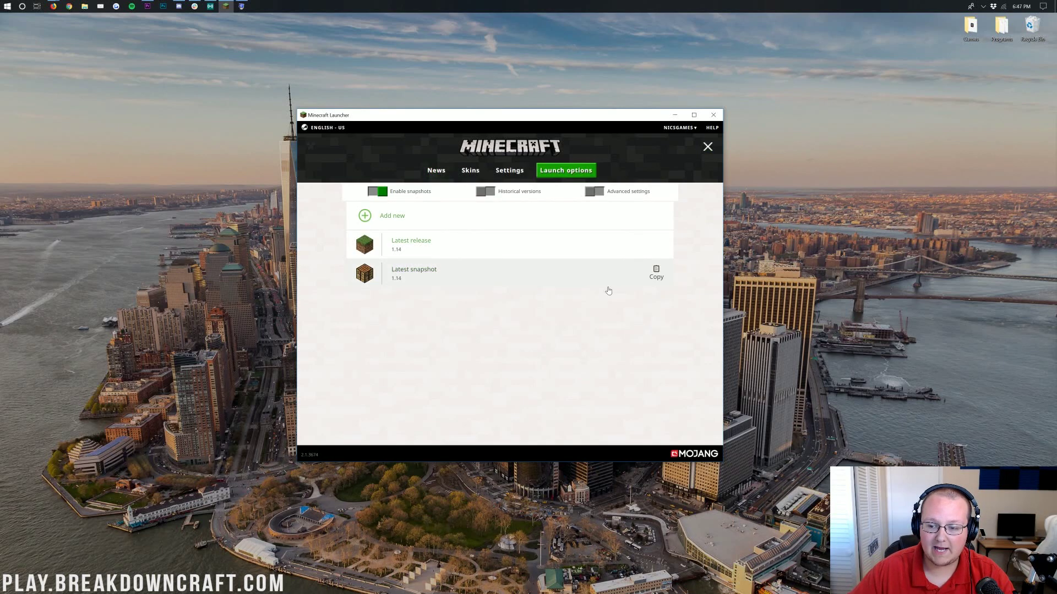
click(596, 195)
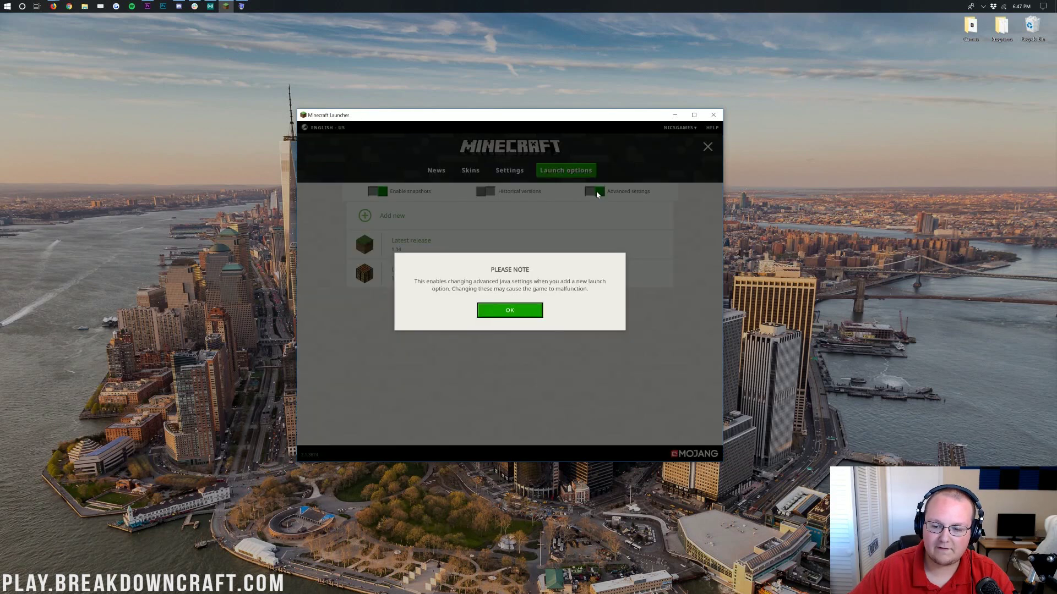
click(518, 309)
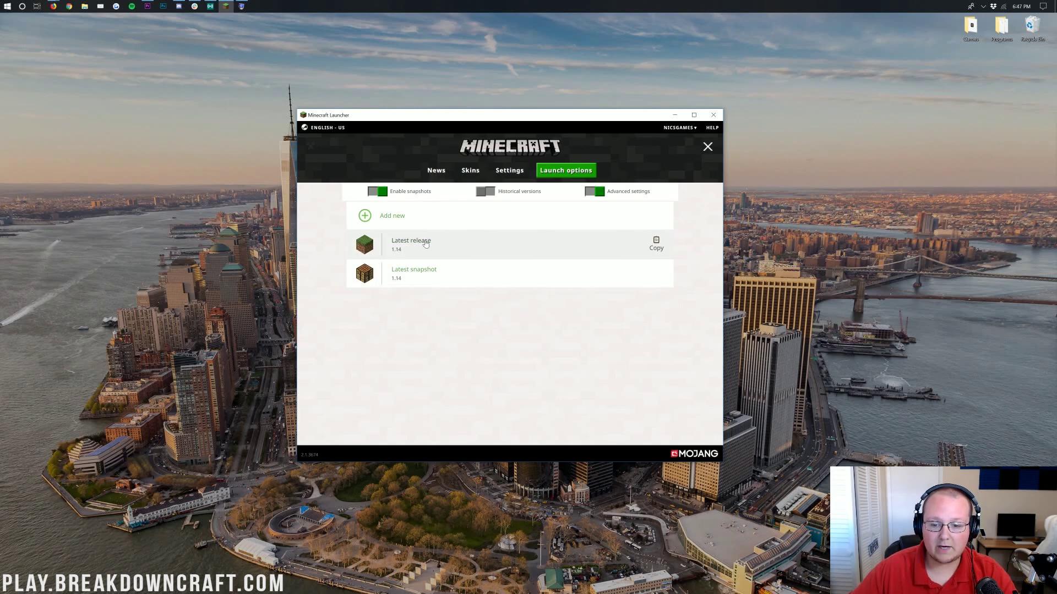
Step: Add a new launch configuration named Play.BreakdownCraft.com and set its version to release 1.14
click(402, 222)
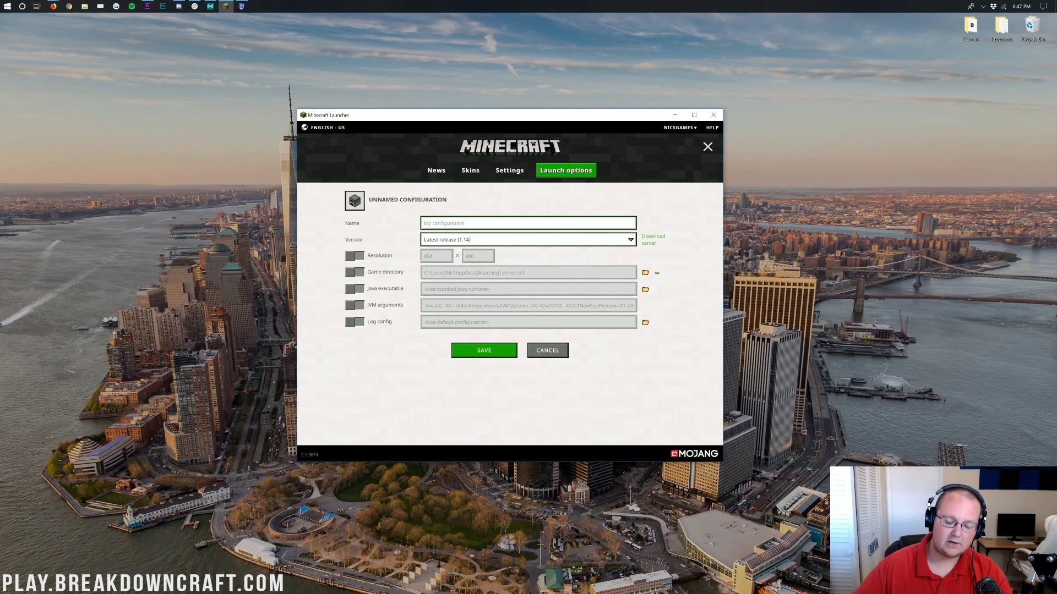
text(Play.Break)
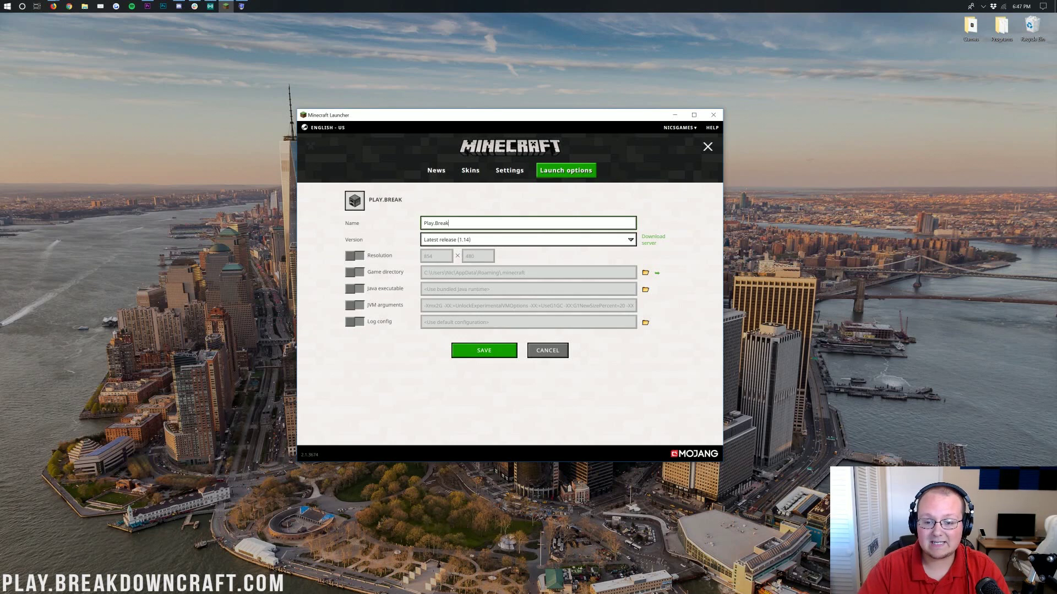
text(downCraft.com)
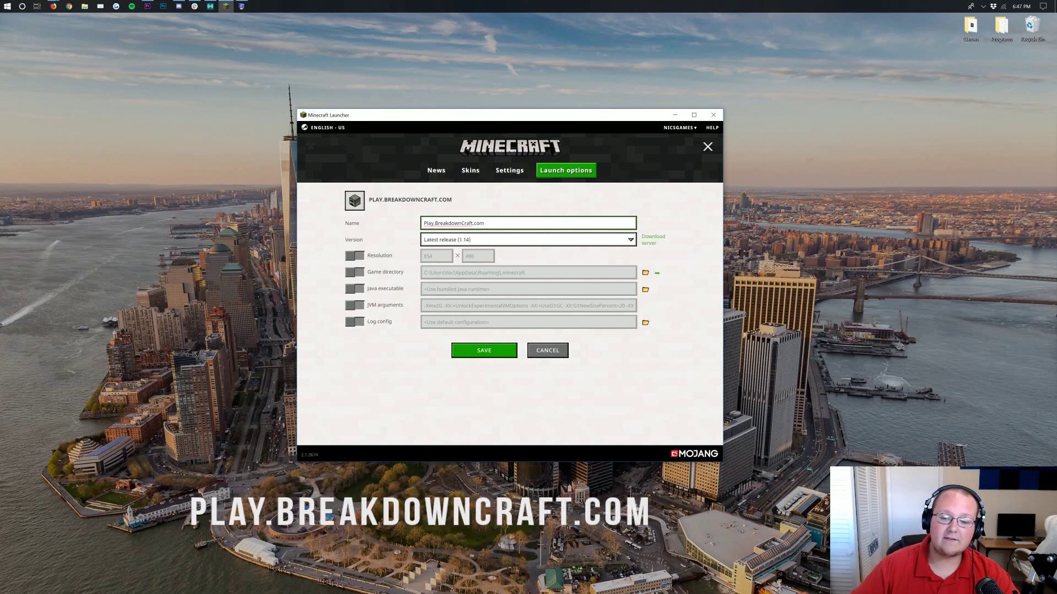
key(ctrl+a)
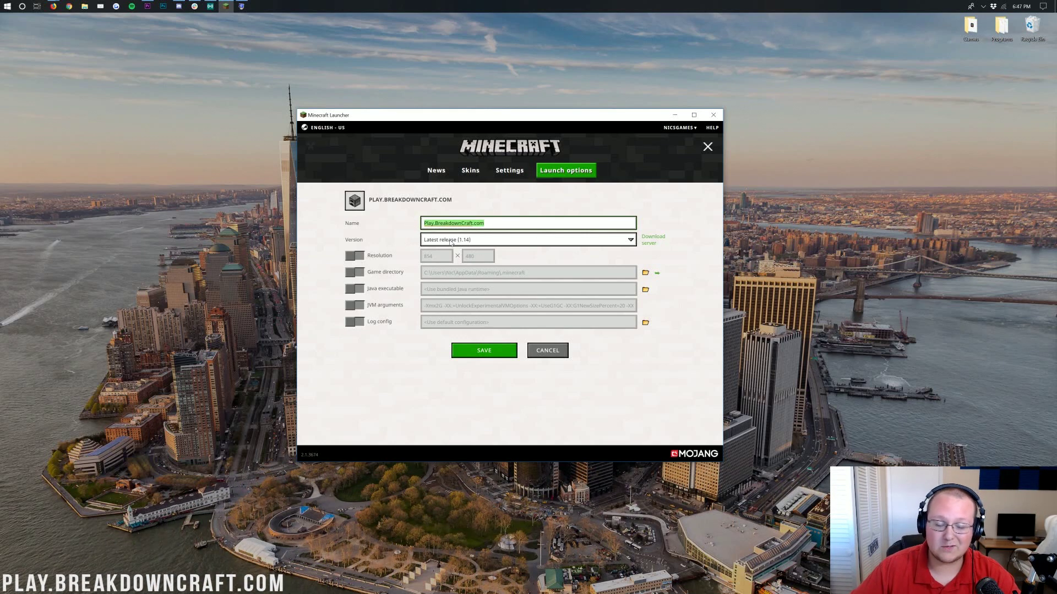
click(453, 242)
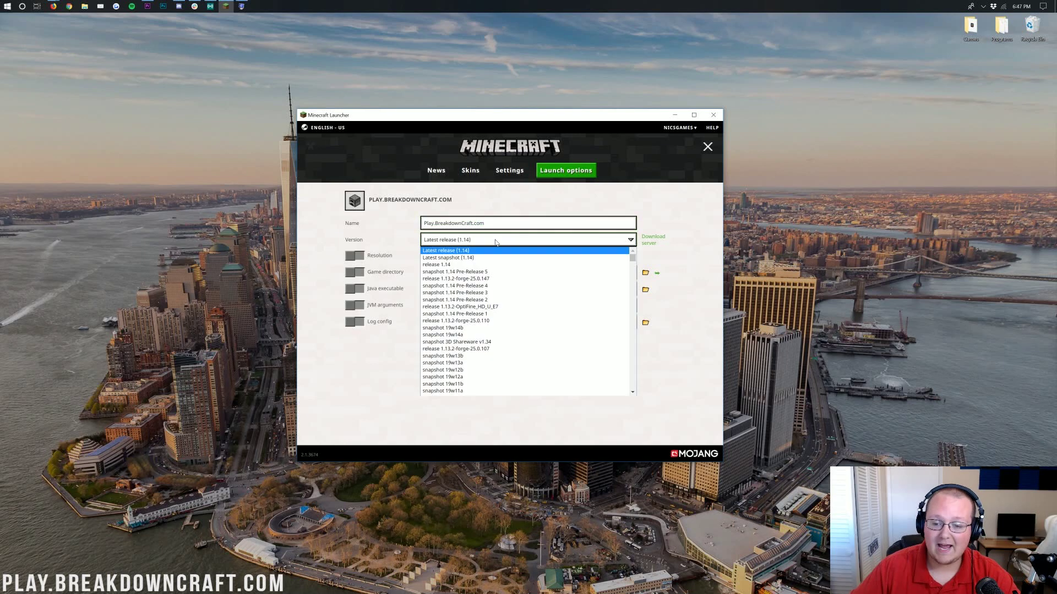
click(462, 264)
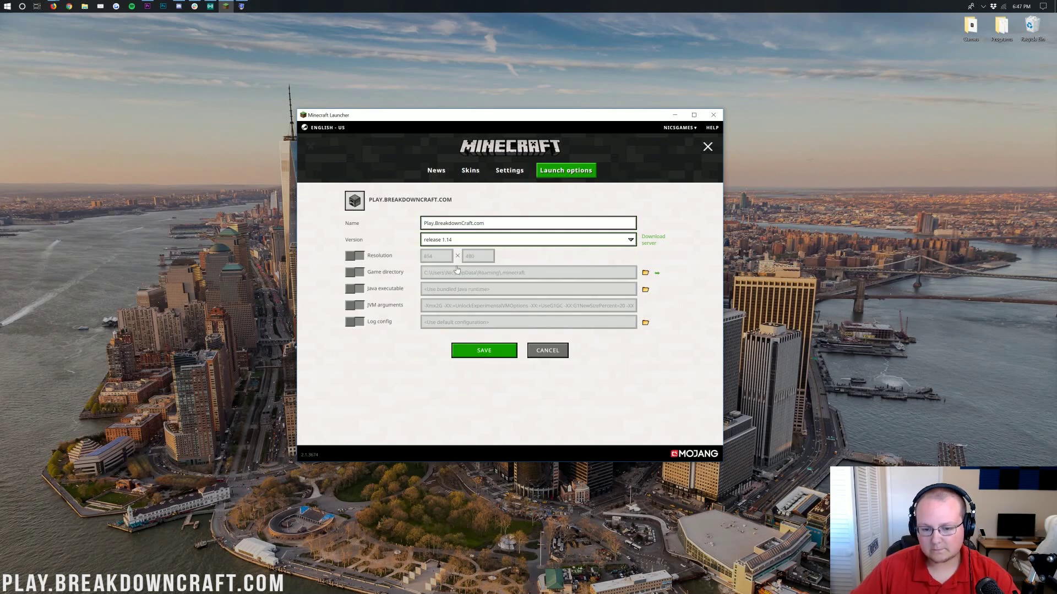
Step: Enable a custom resolution for the configuration and set it to 1920 × 1080
click(355, 256)
double_click(354, 263)
text(1920)
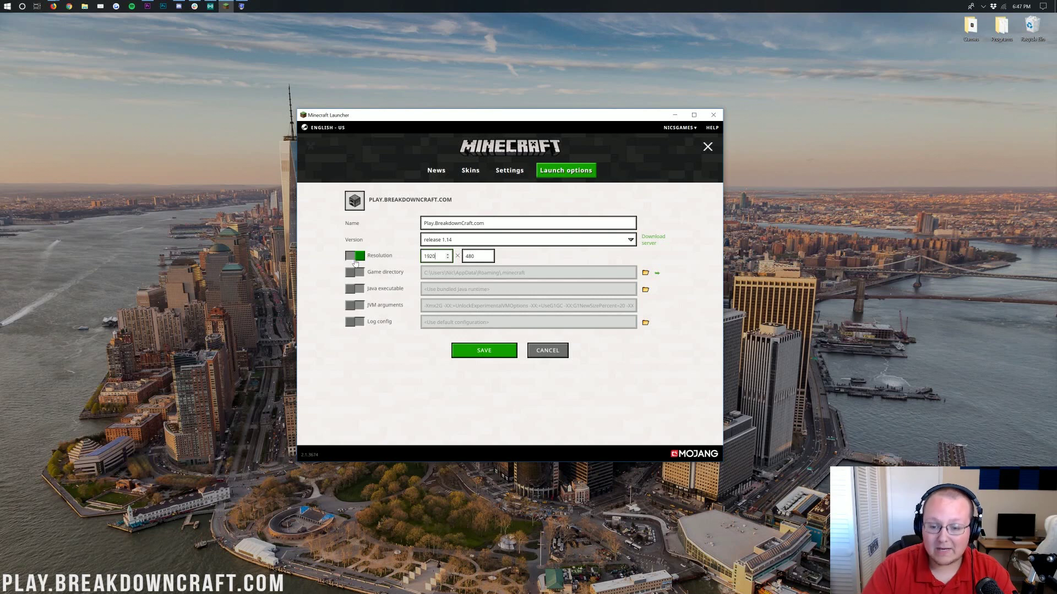
key(Tab)
text(1080)
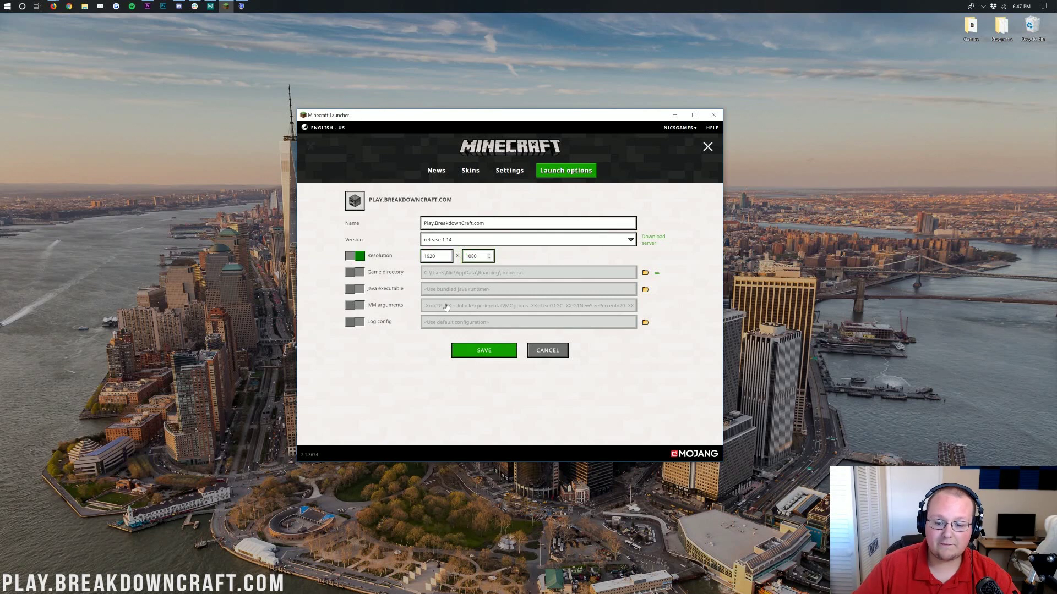
Step: Enable custom JVM arguments and set the maximum memory argument to -Xmx16G
click(353, 306)
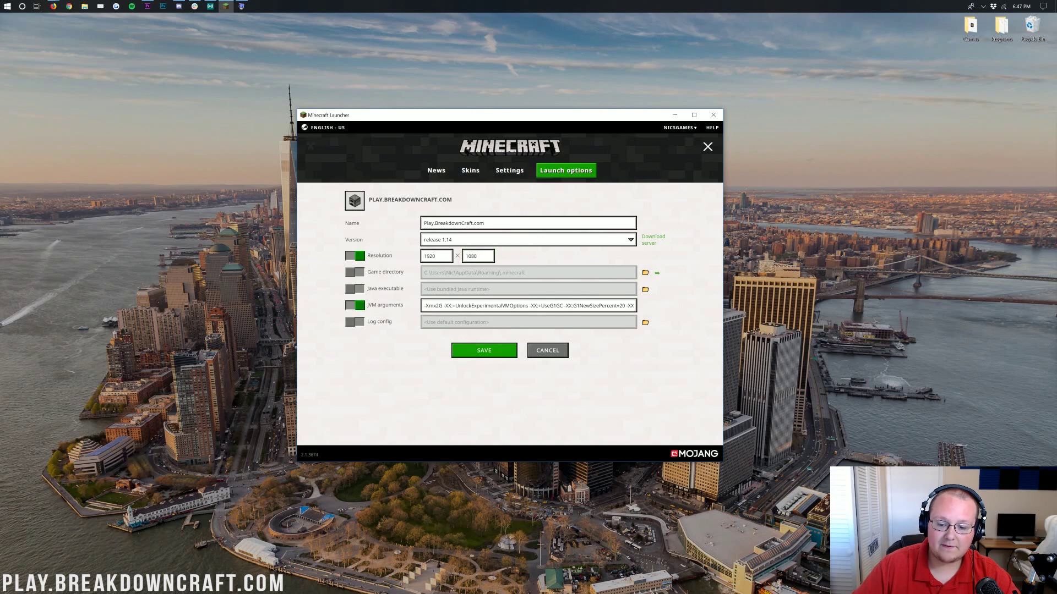
drag(423, 306, 442, 305)
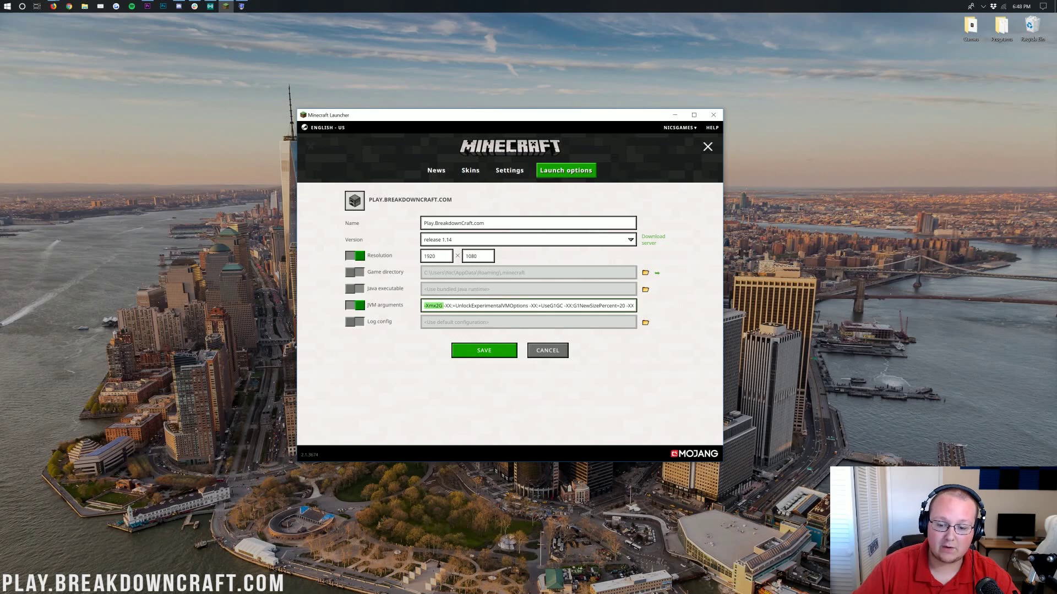
click(443, 306)
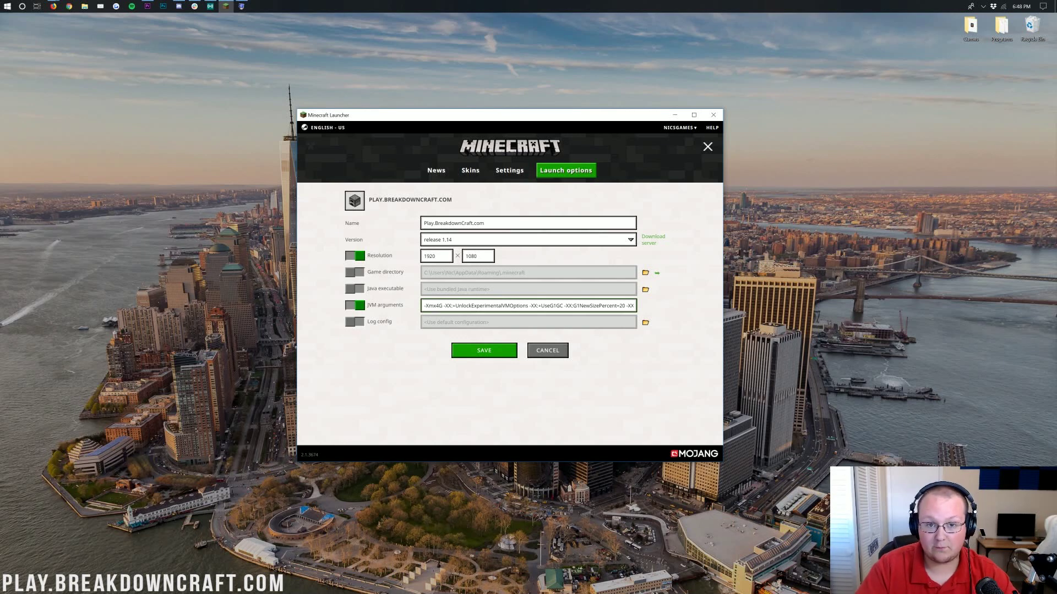
key(BackSpace)
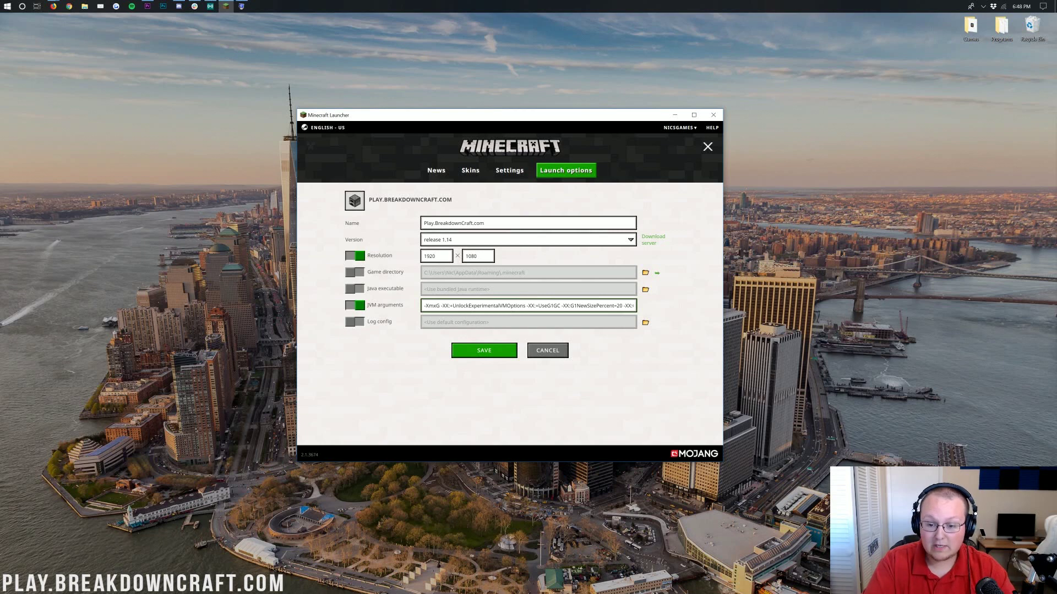
text(16)
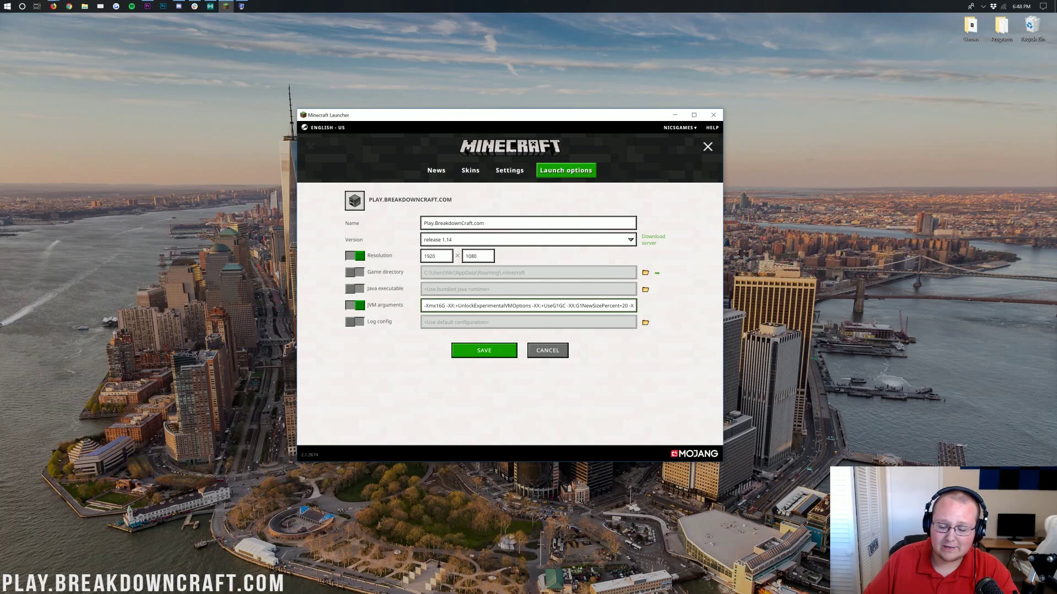
Step: Try maximum memory values of 4G and 8G in the JVM arguments, finishing with -Xmx10G
key(BackSpace)
key(BackSpace)
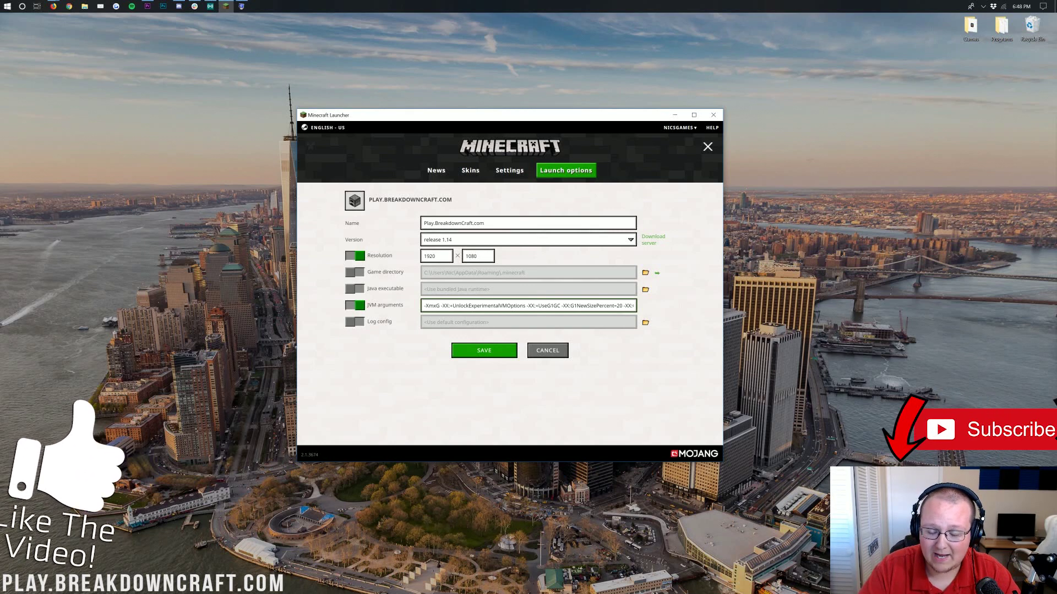
text(4)
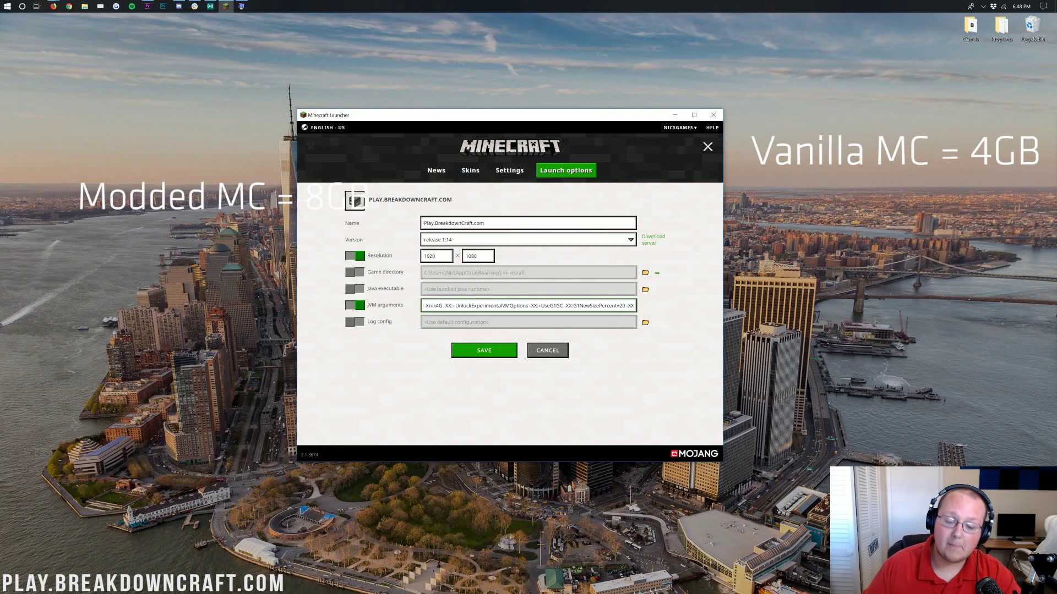
key(BackSpace)
text(8)
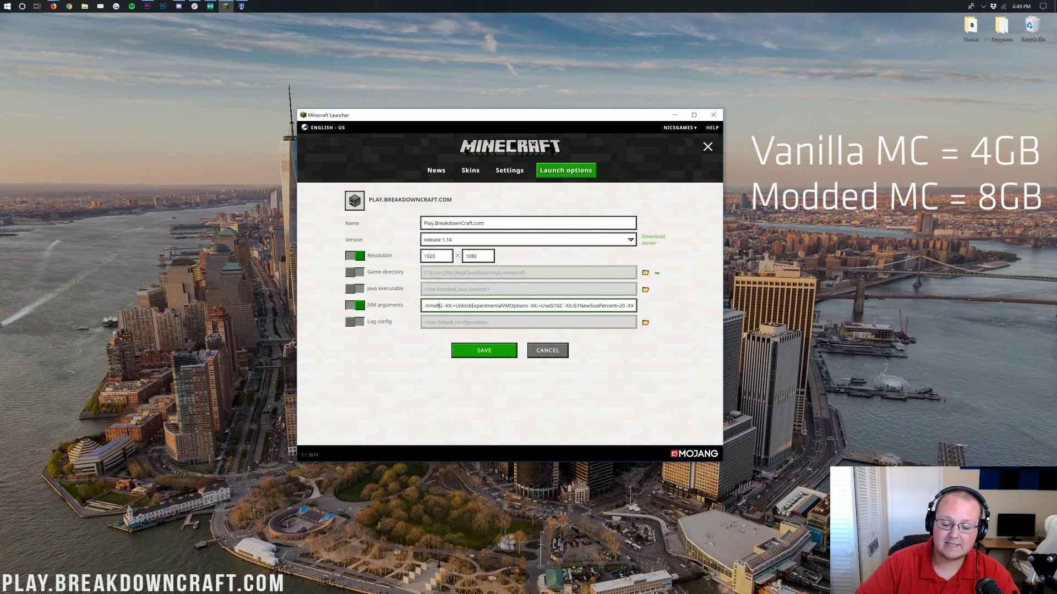
key(BackSpace)
text(10)
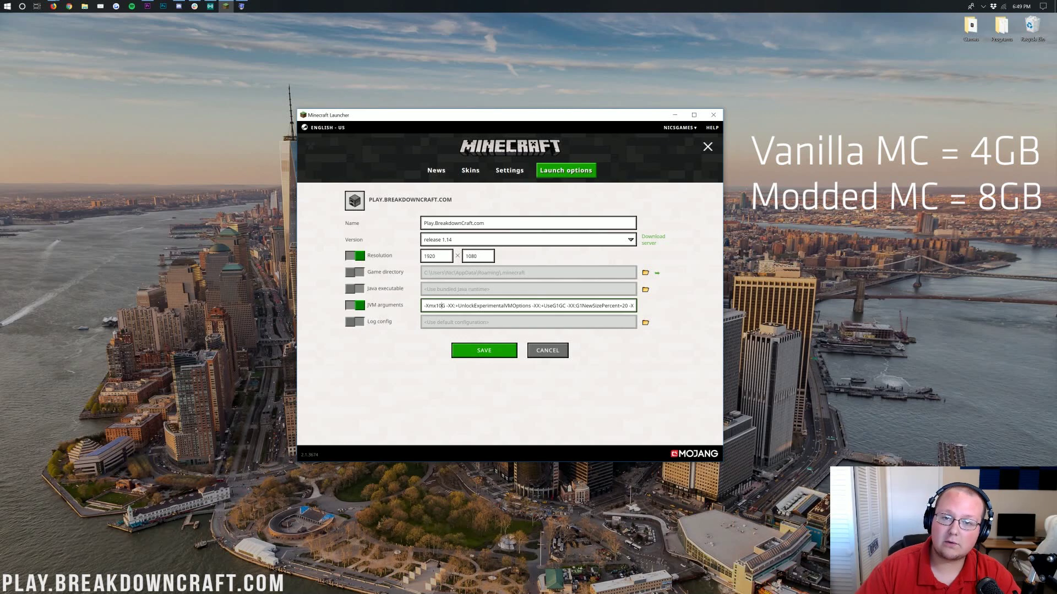
Step: Set the maximum memory JVM argument to -Xmx8G and save the launch configuration
key(BackSpace)
key(BackSpace)
text(8)
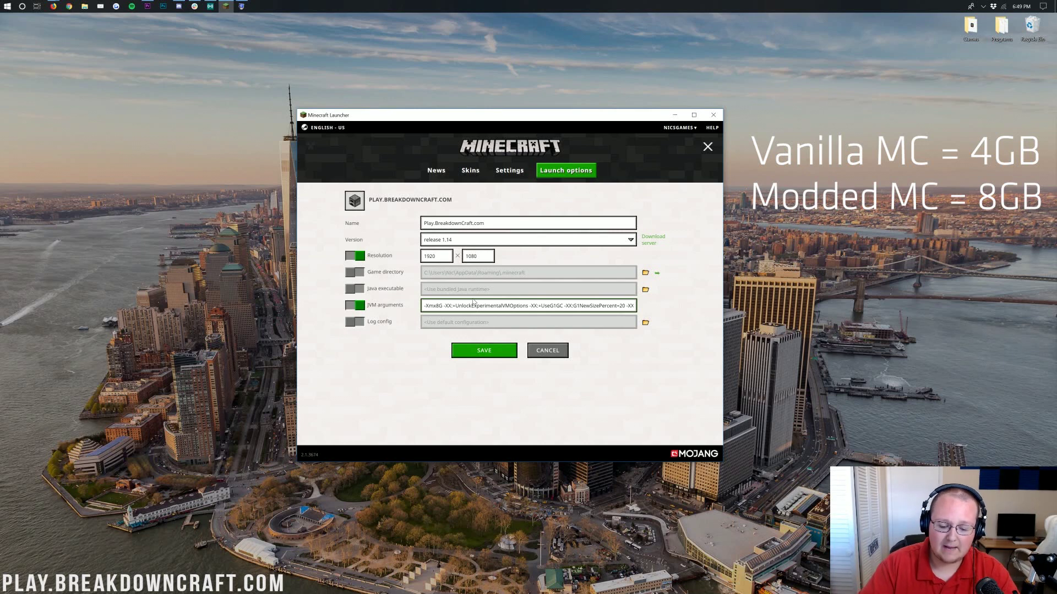
key(BackSpace)
text(8)
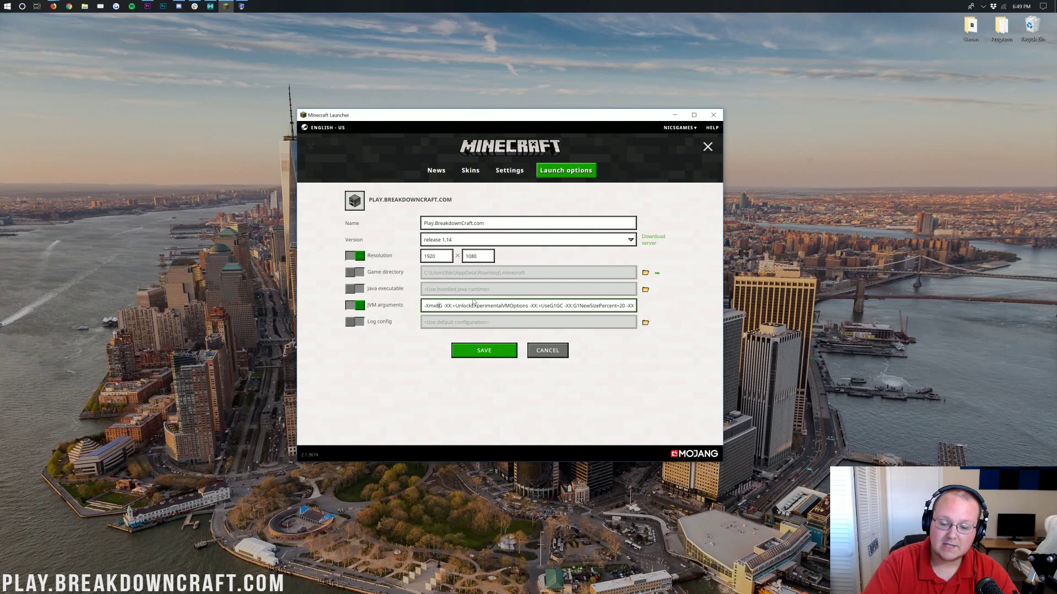
click(485, 350)
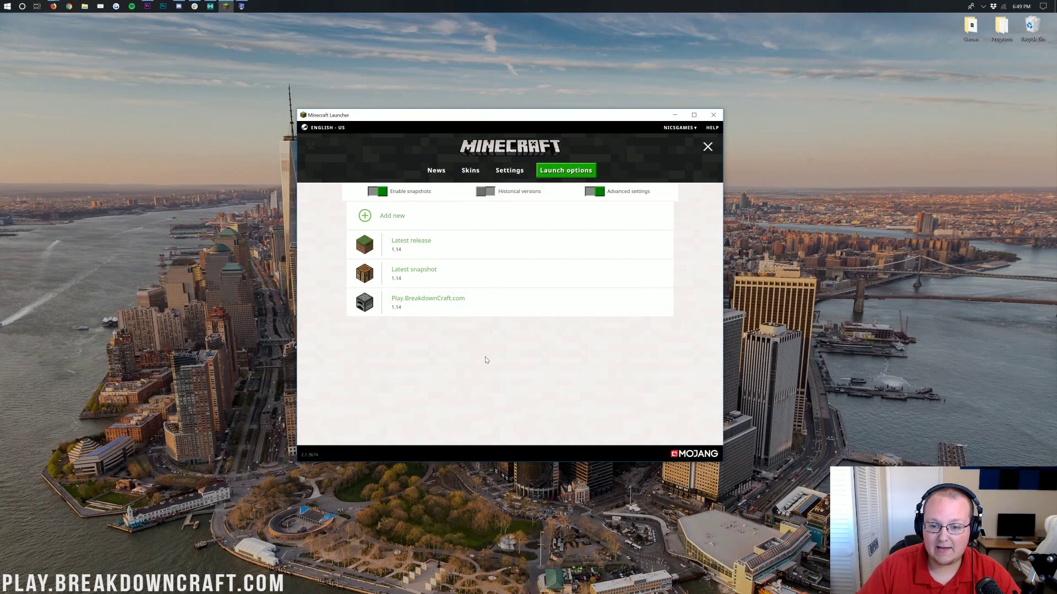
Step: Select the Play.BreakdownCraft.com configuration for launching and start the game with it
click(433, 173)
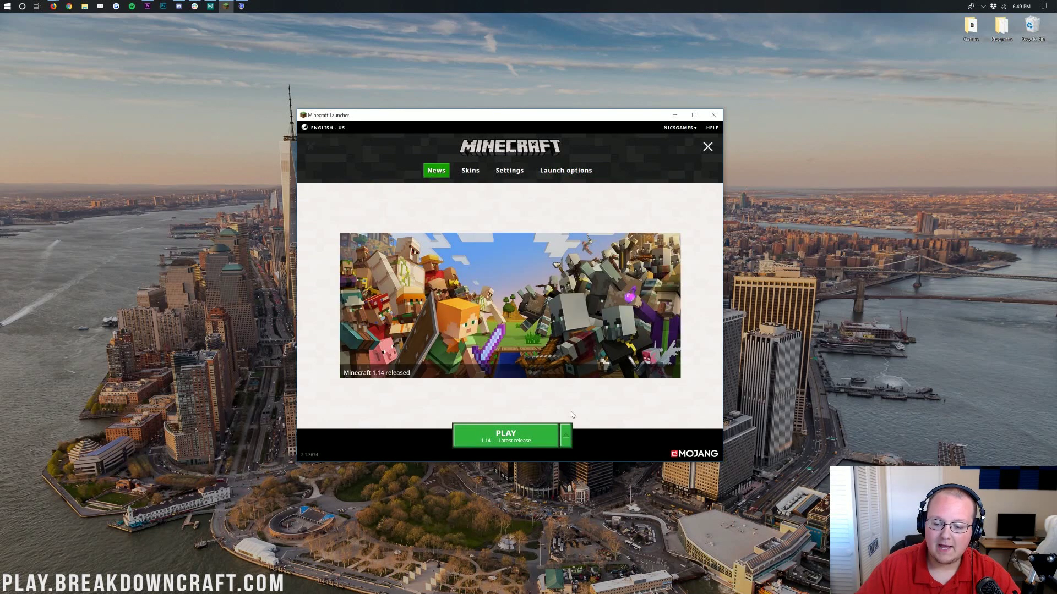
click(567, 435)
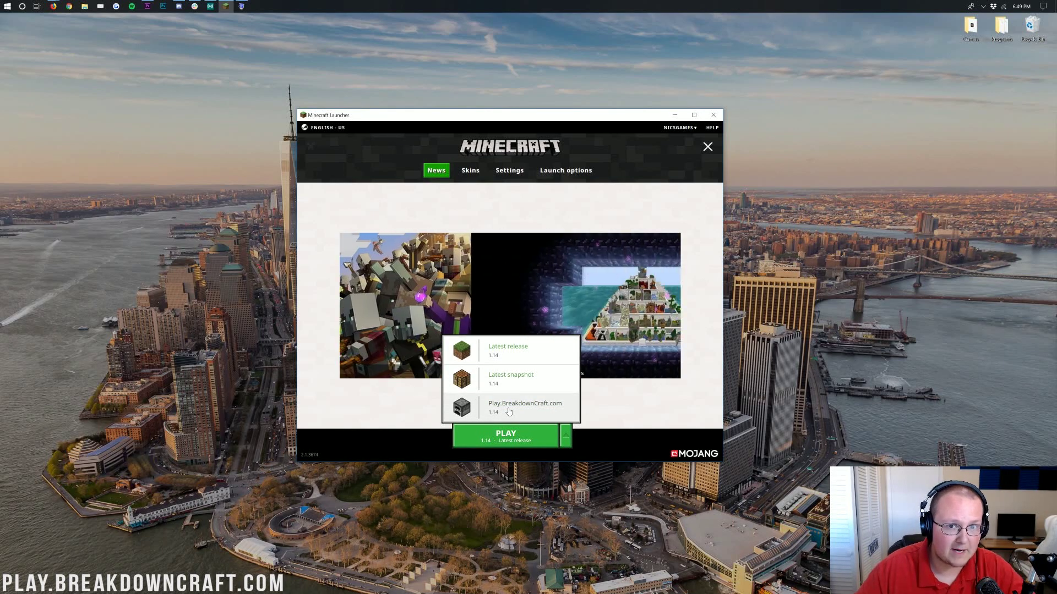
click(509, 410)
click(502, 447)
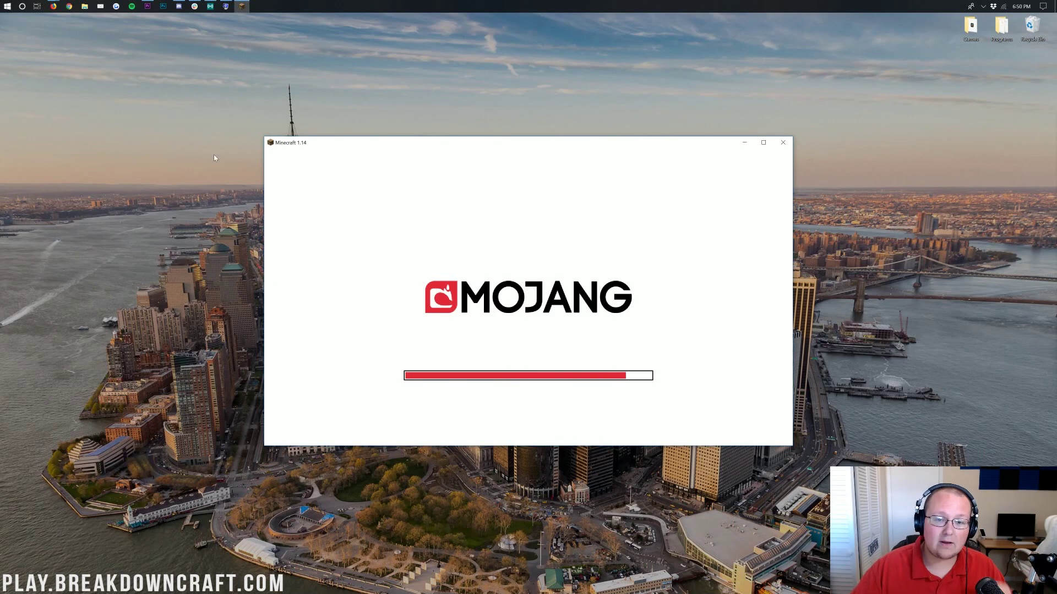
Step: Switch to System Information and check the System Type entry
click(225, 6)
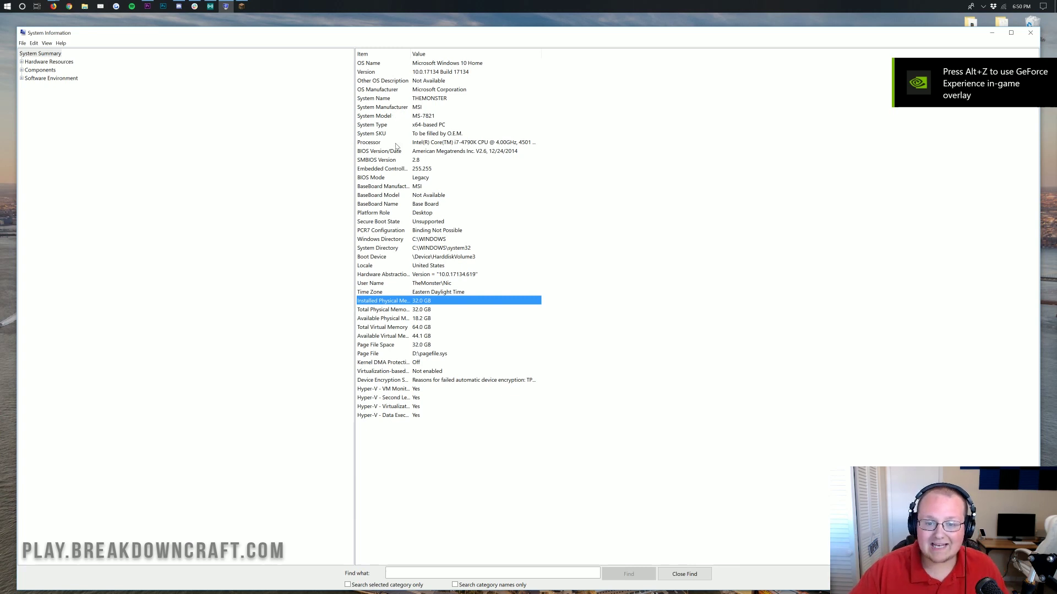
click(366, 124)
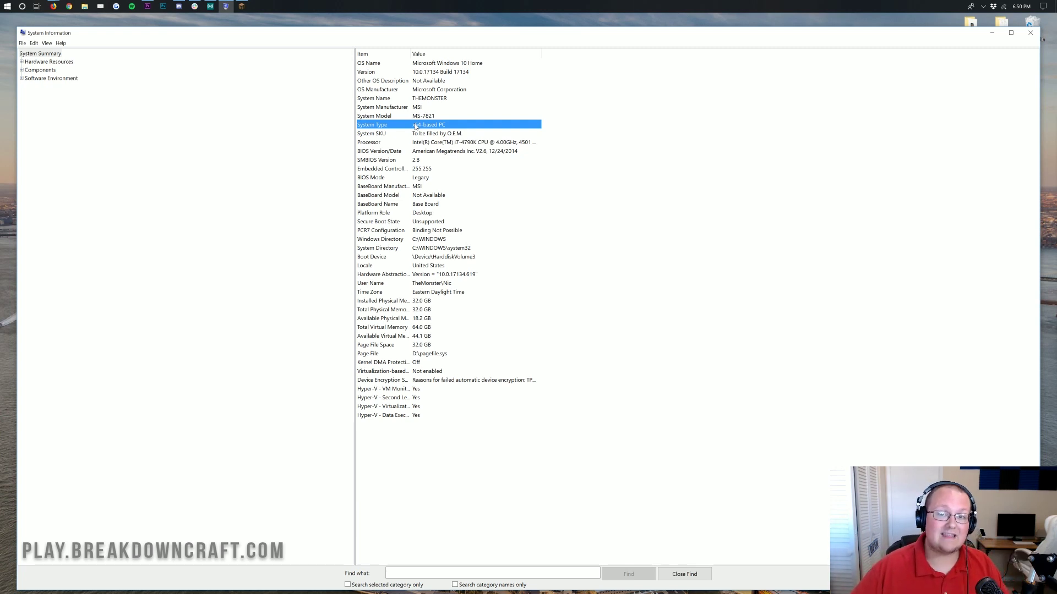
Step: Switch to the browser, dismiss the signup popup and look through the Java SE Development Kit download and installation guide
click(53, 6)
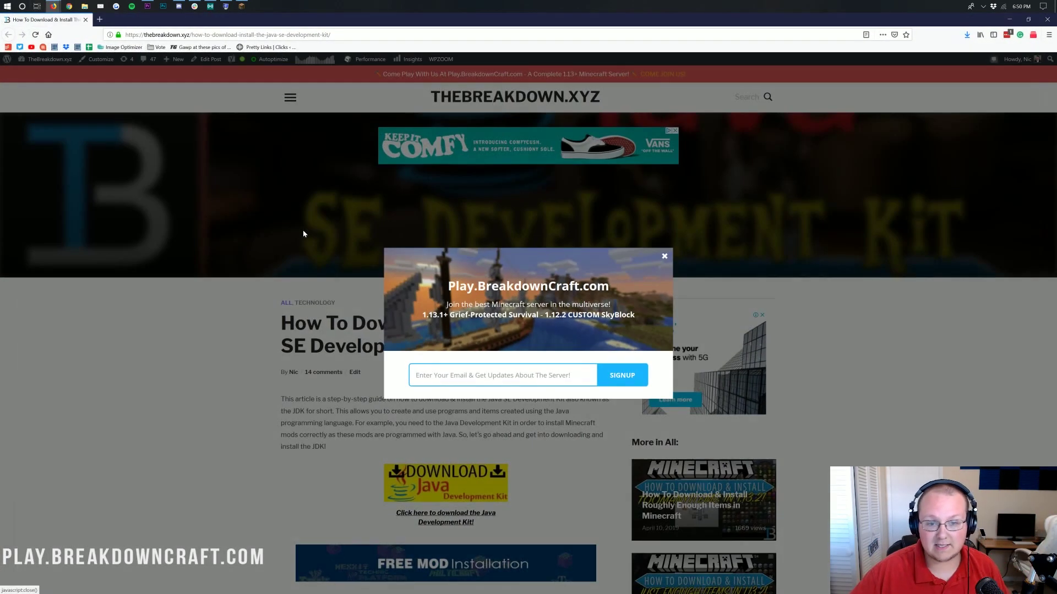
click(664, 257)
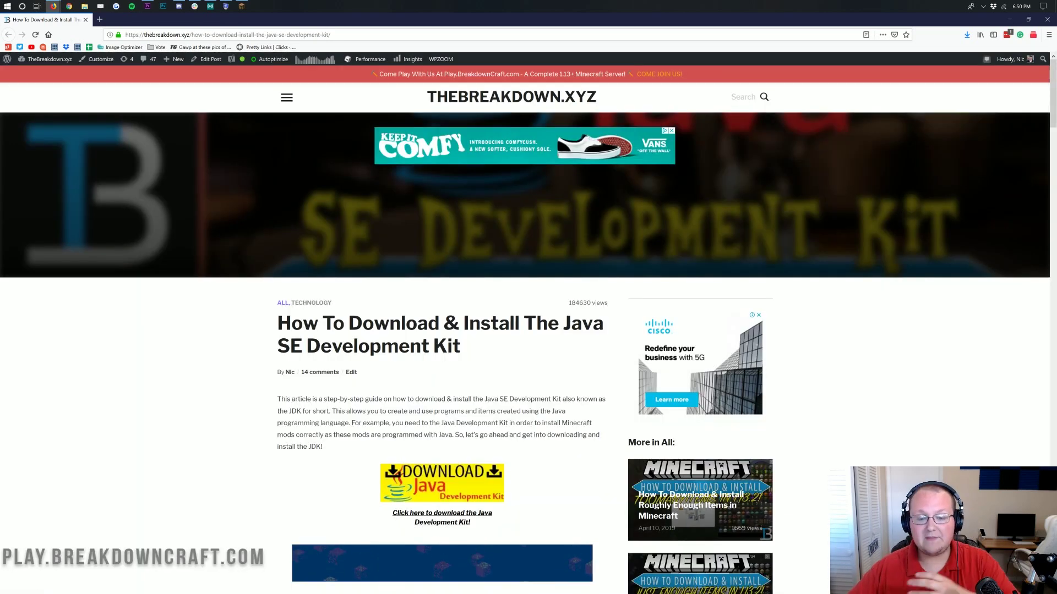
scroll(423, 336, down, 5)
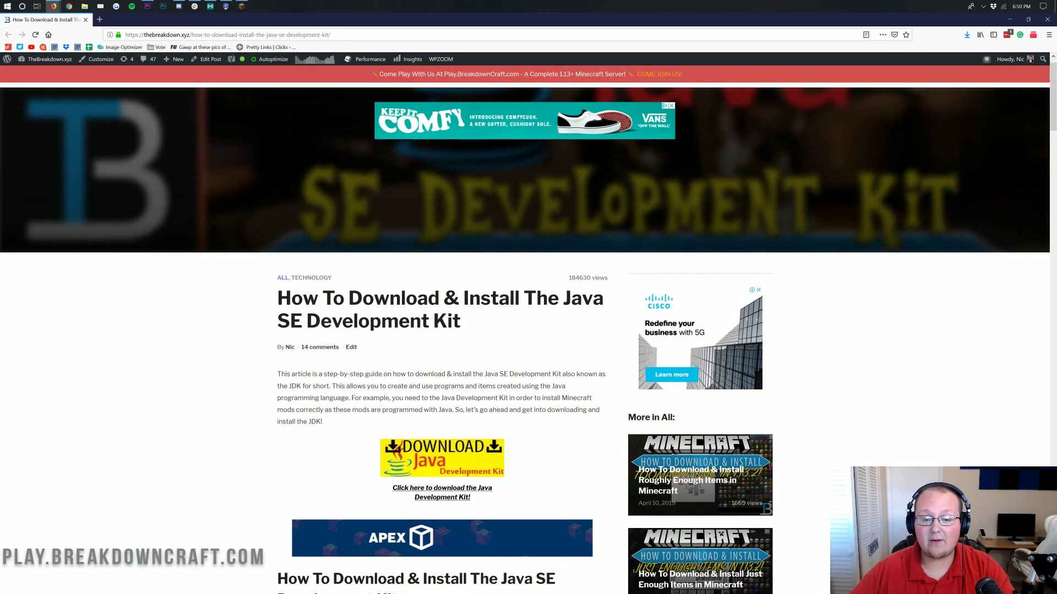
scroll(423, 336, down, 4)
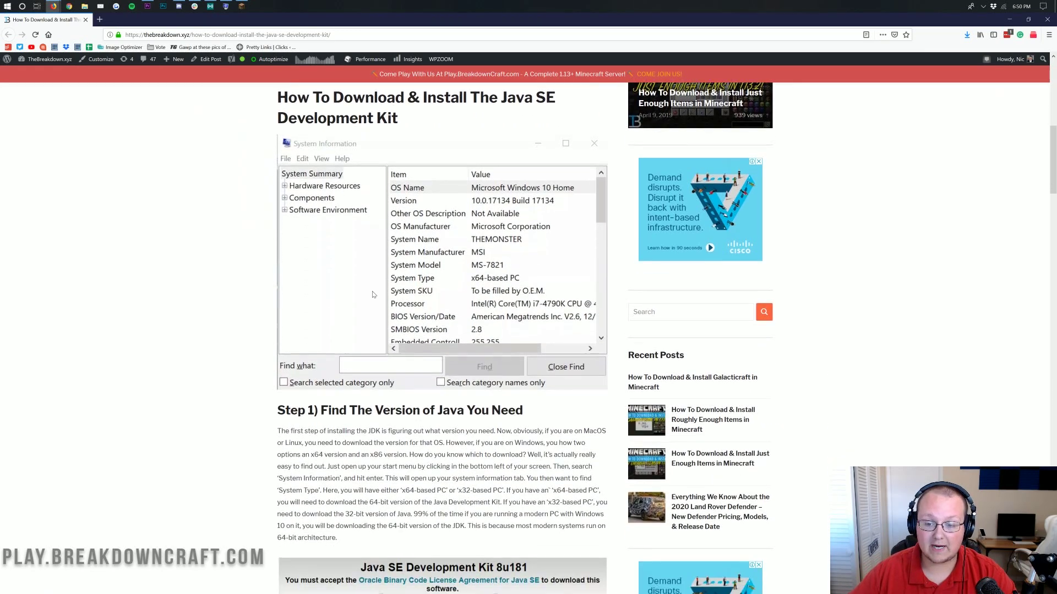
scroll(457, 240, down, 1)
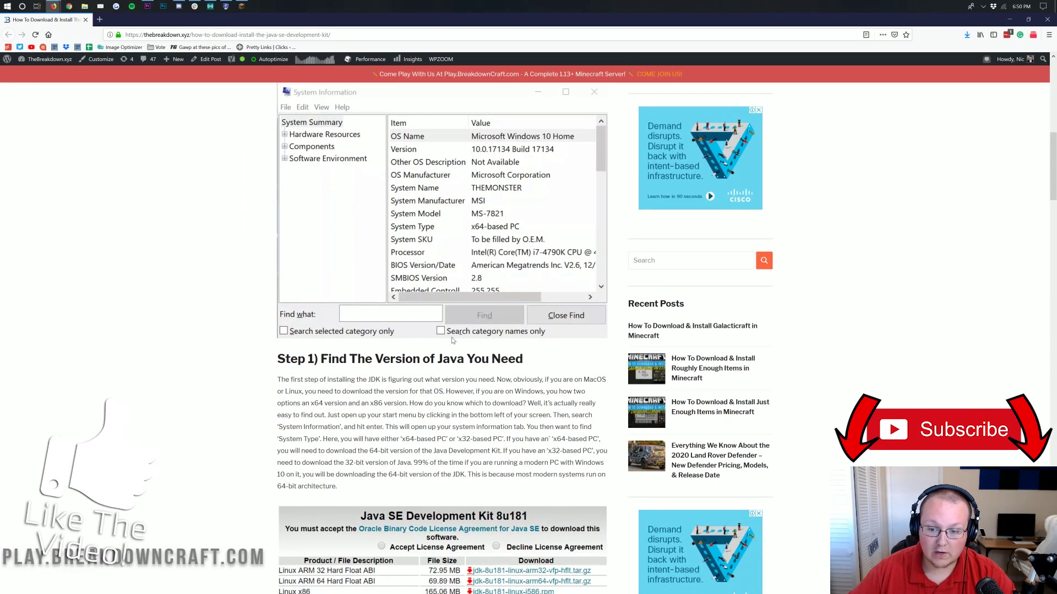
drag(349, 359, 465, 360)
click(473, 364)
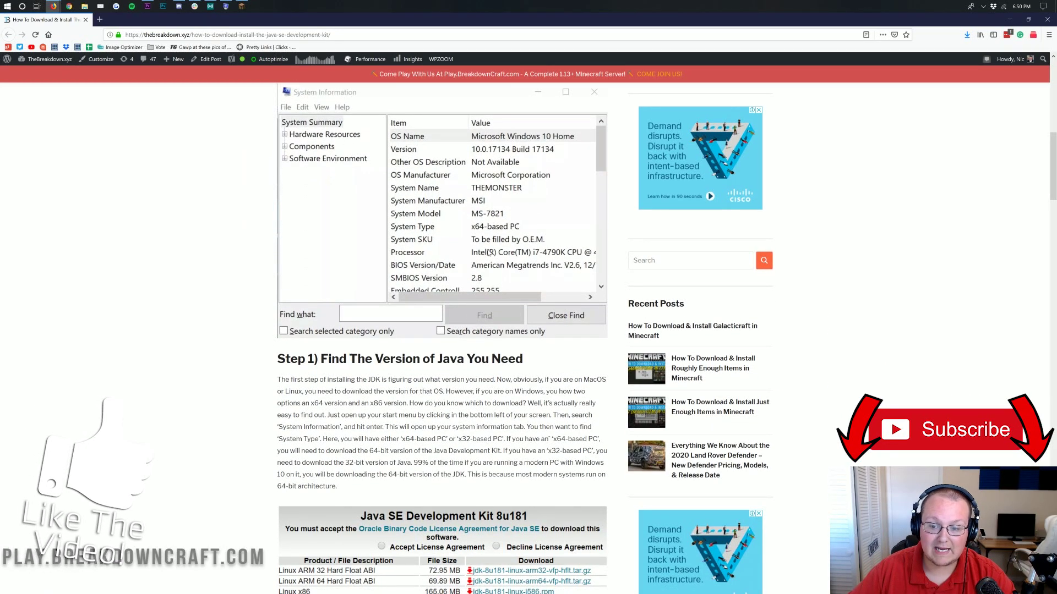
scroll(476, 238, down, 7)
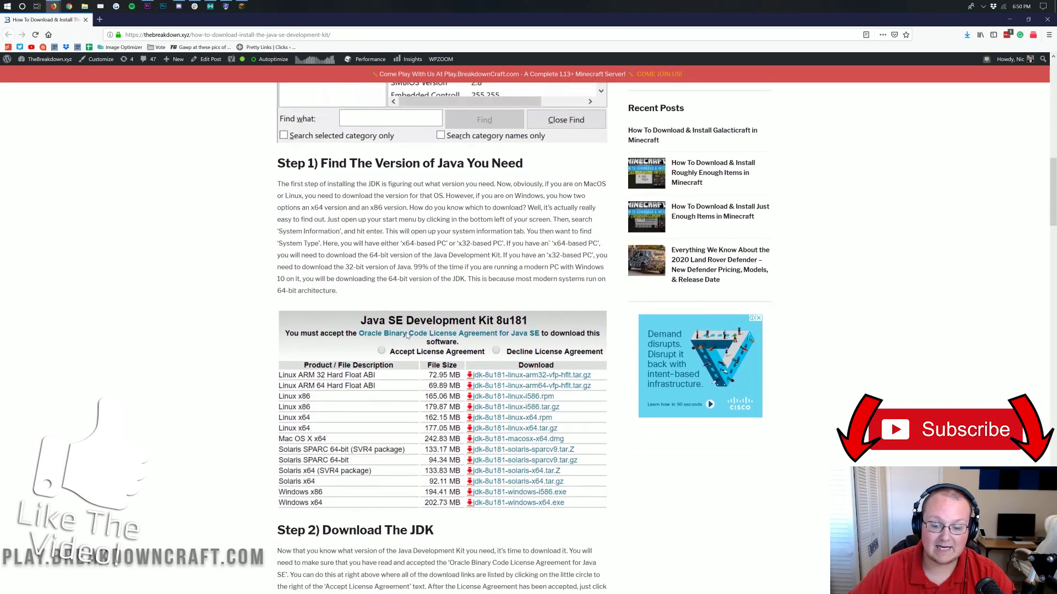
scroll(461, 240, down, 17)
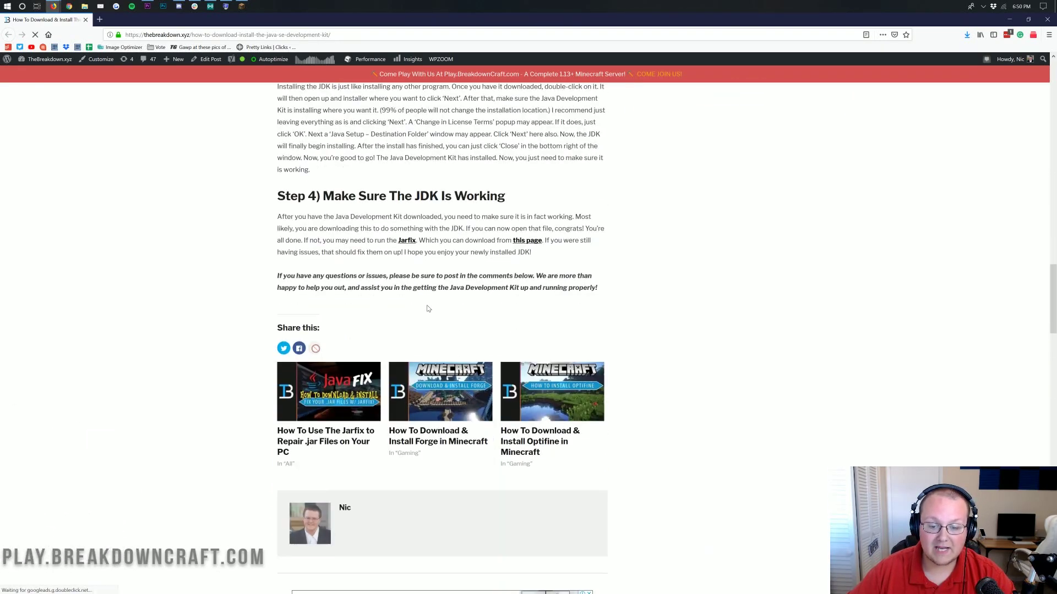
scroll(428, 309, up, 20)
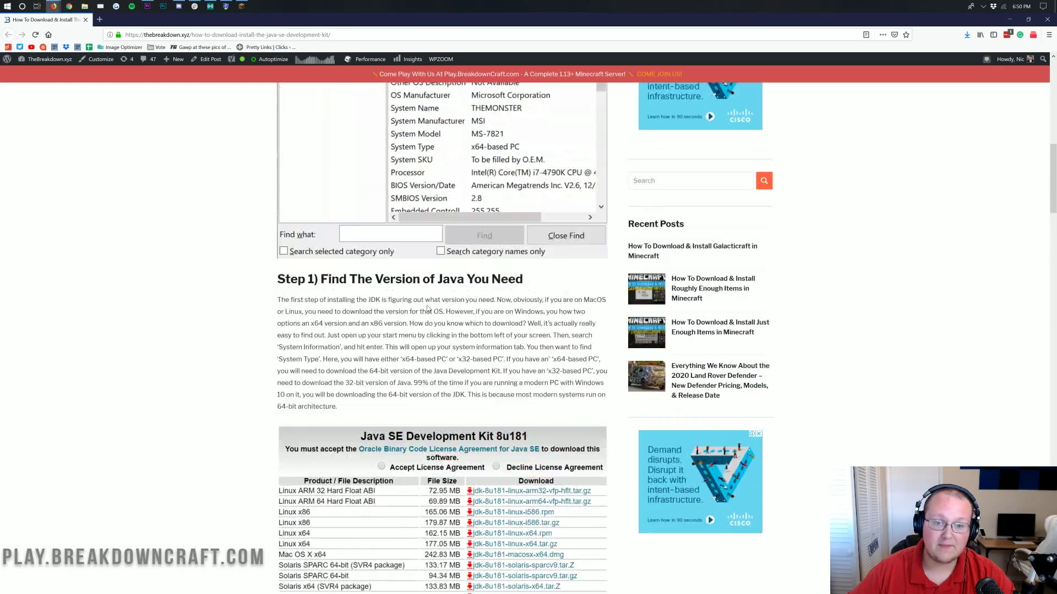
scroll(427, 309, up, 5)
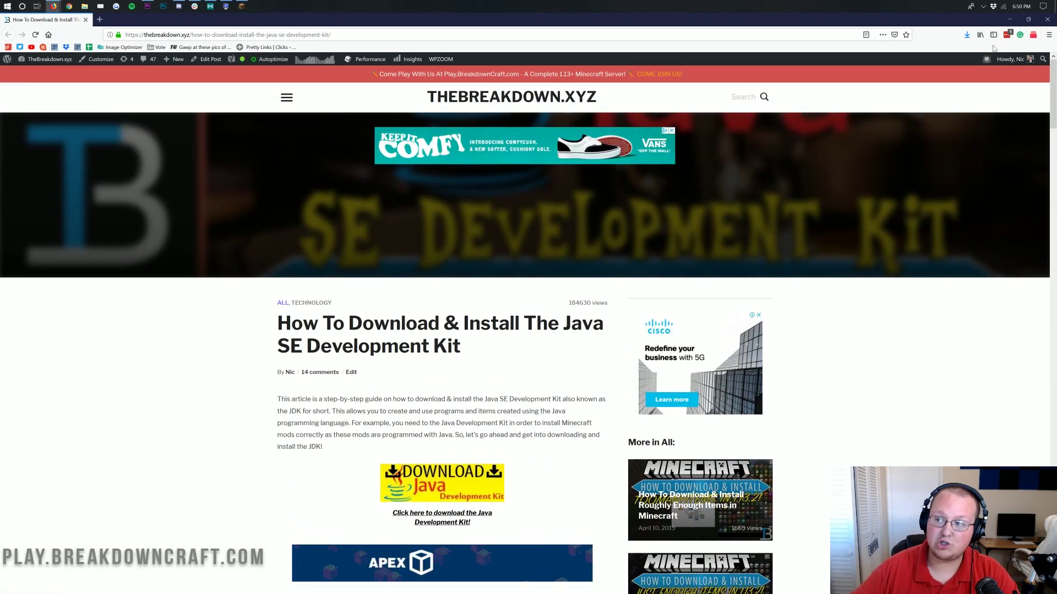
Step: Minimize the browser and System Information, return to Minecraft and join the Play.BreakdownCraft.com multiplayer server
click(1010, 21)
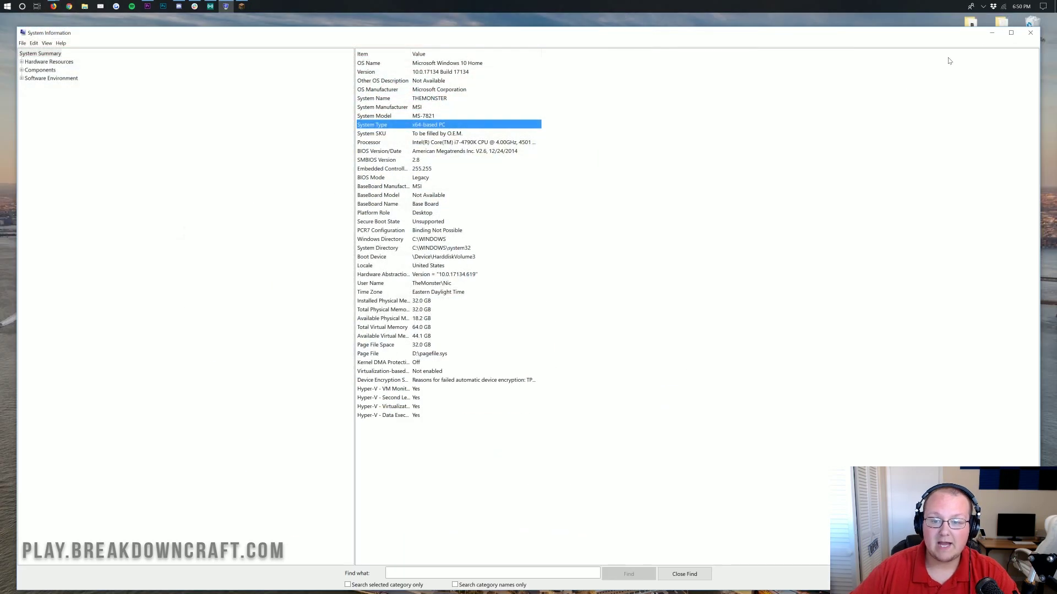
click(991, 33)
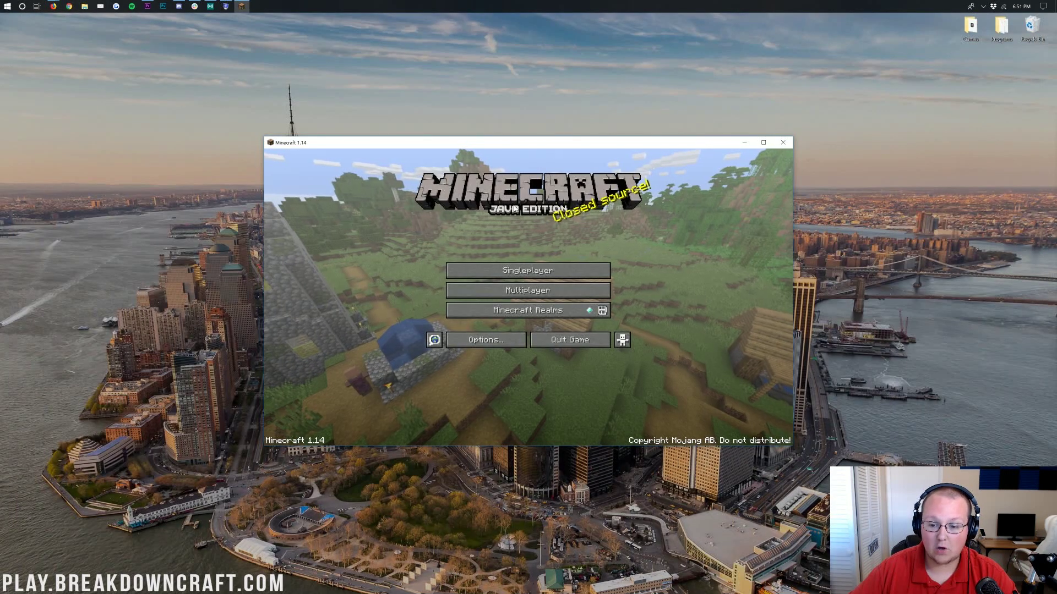
click(514, 290)
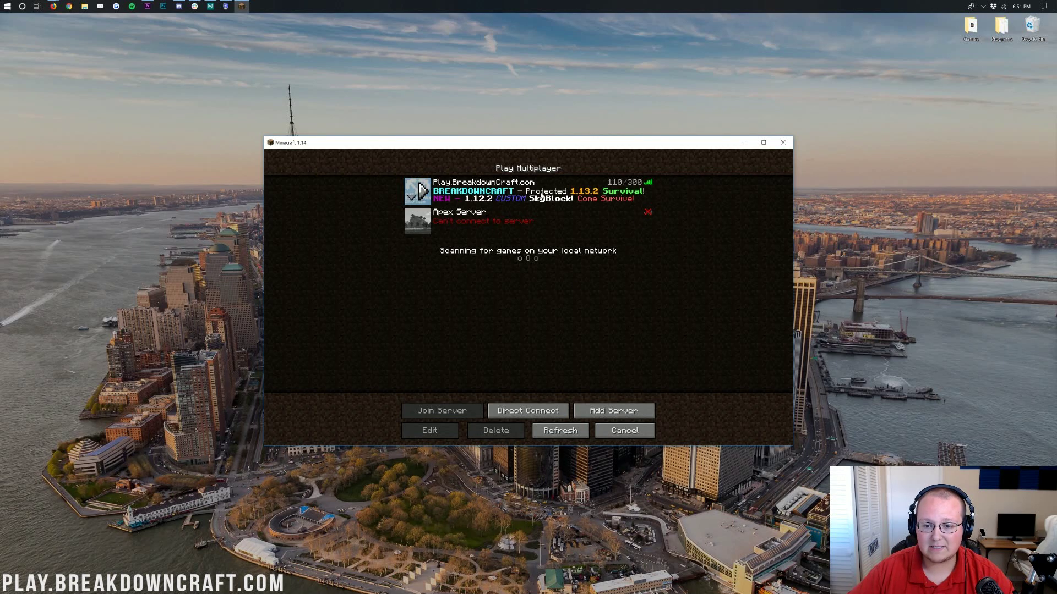
click(433, 187)
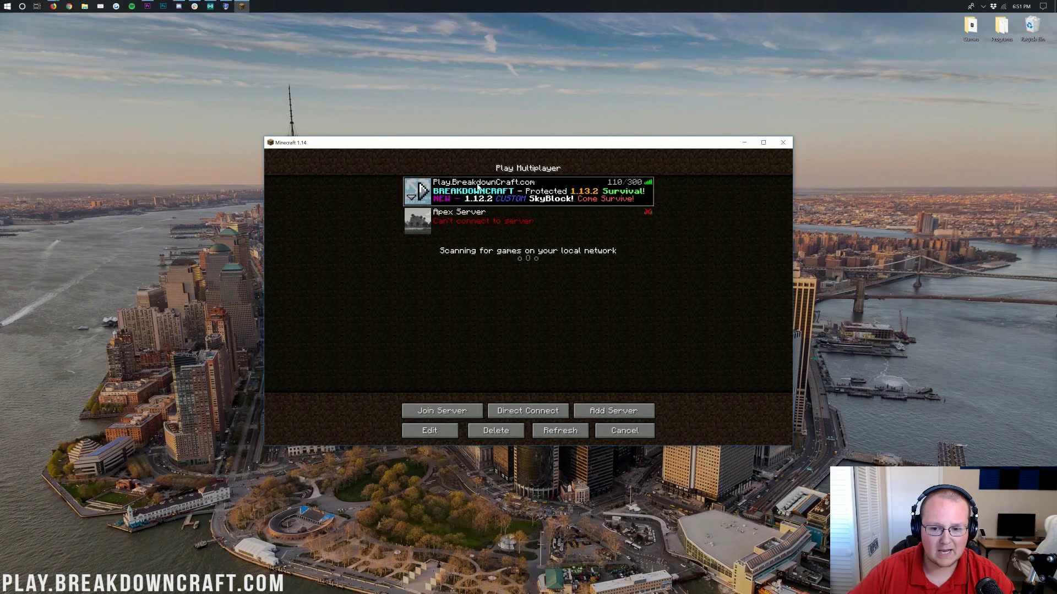
double_click(583, 189)
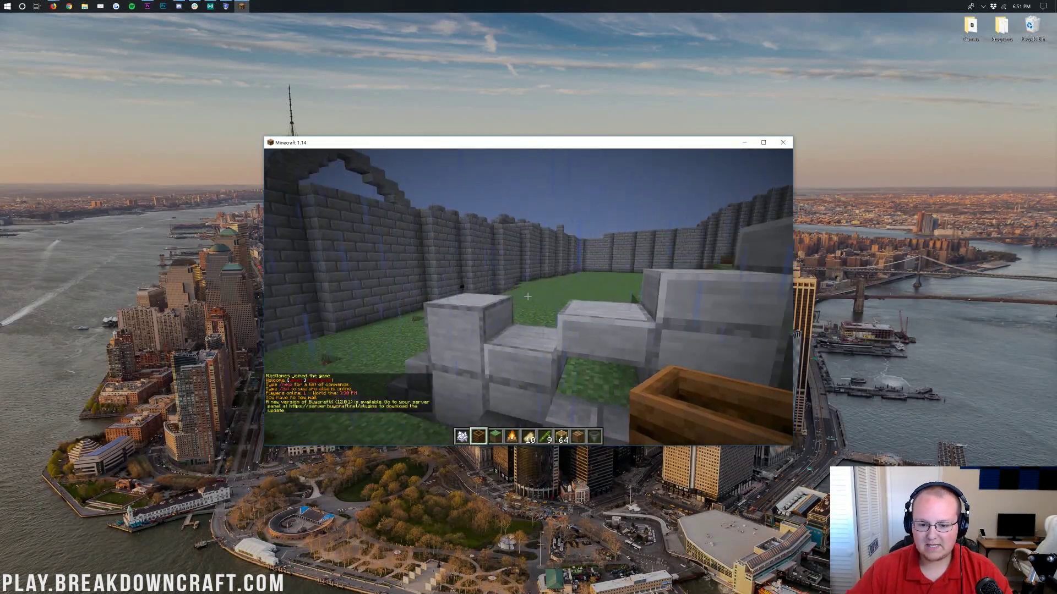
Step: Show the debug overlay, close the chat entry and check memory usage while walking through the stone gateway and past the village buildings
key(F3)
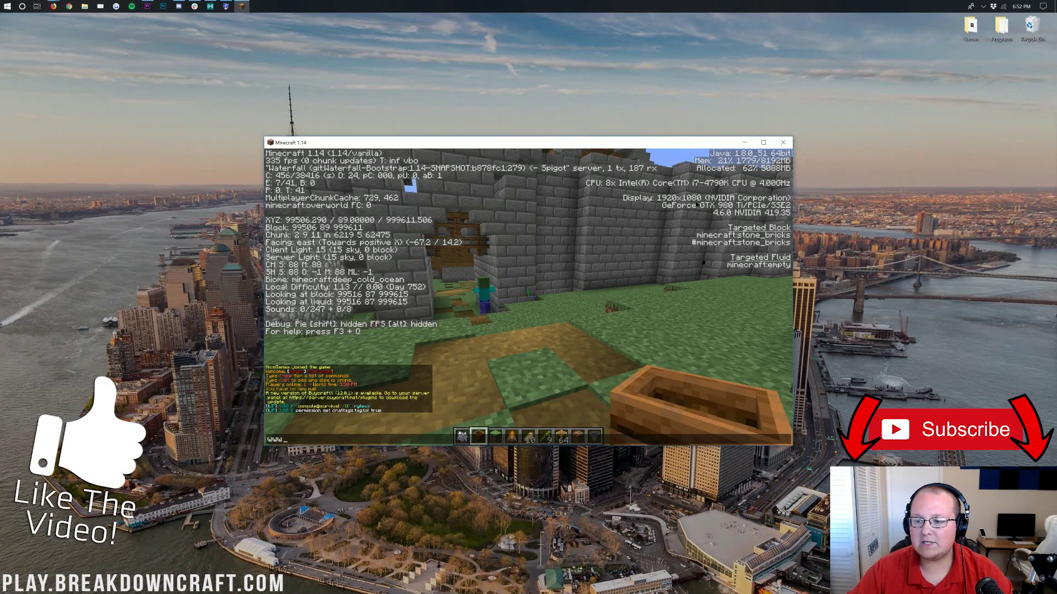
key(Escape)
key(w)
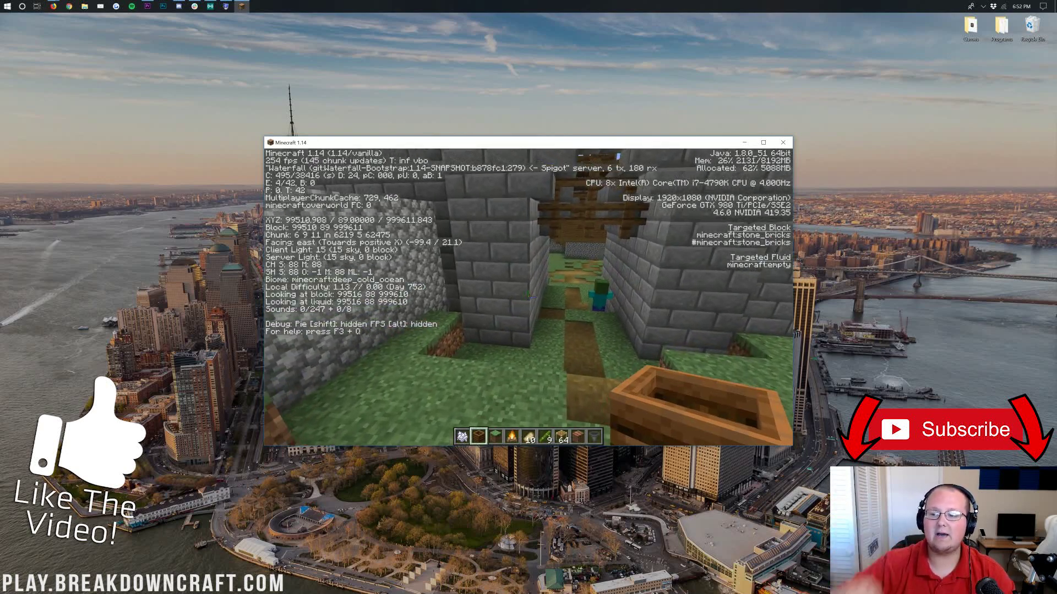
key(w)
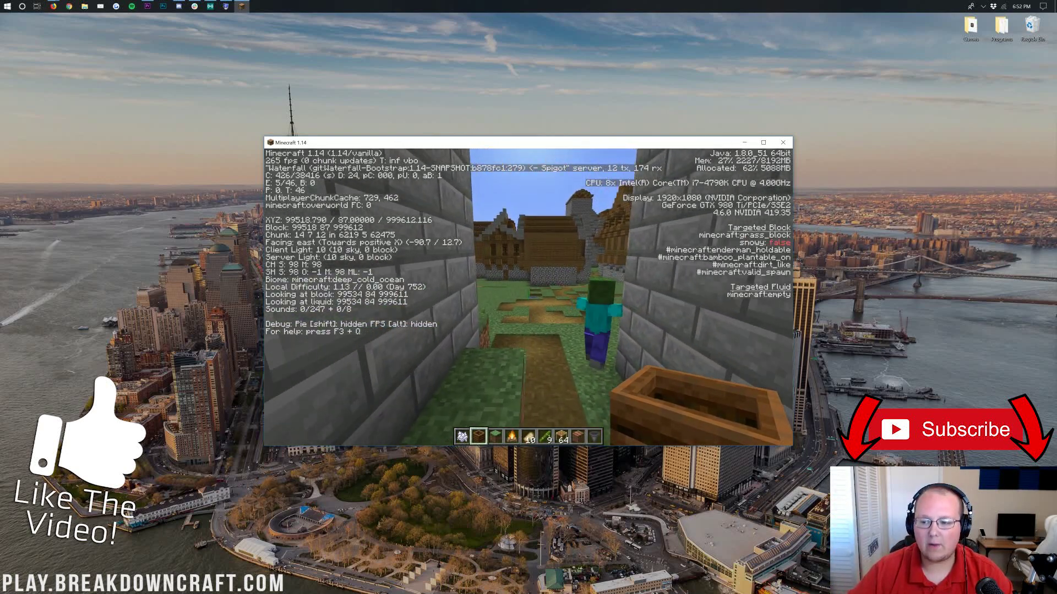
key(w)
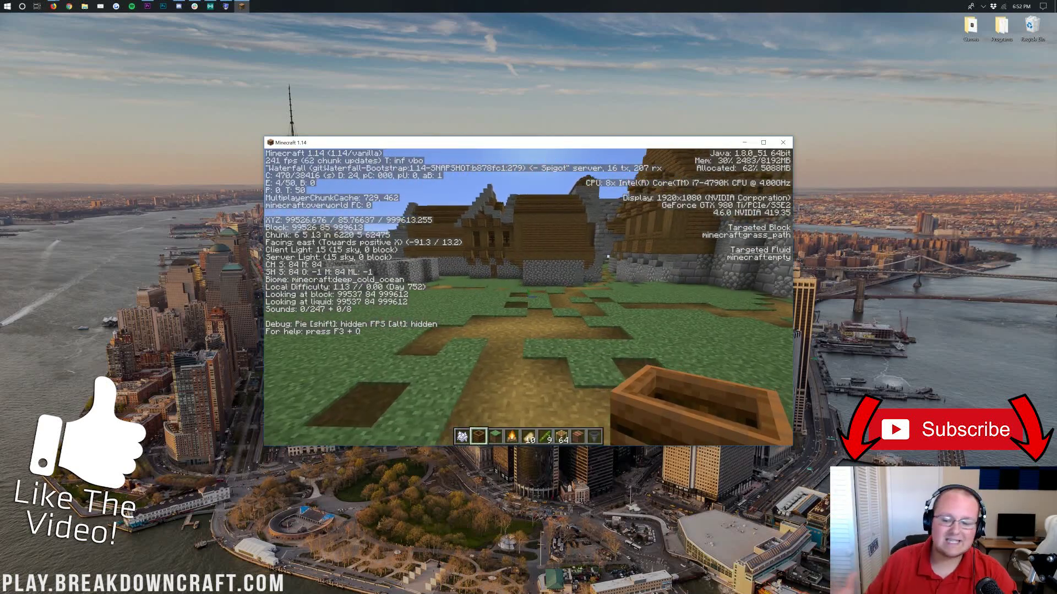
key(w)
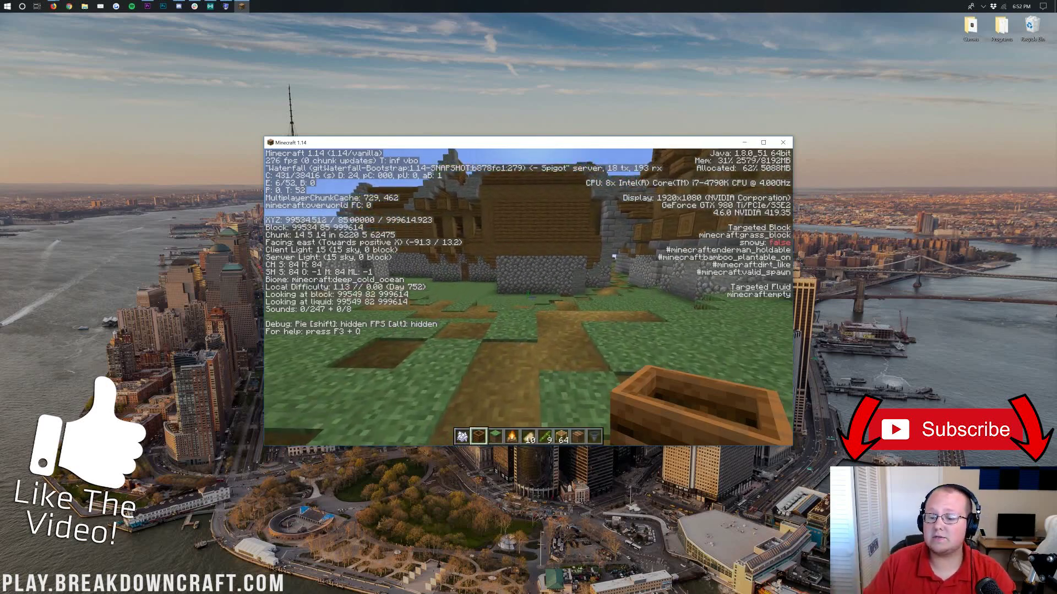
key(w)
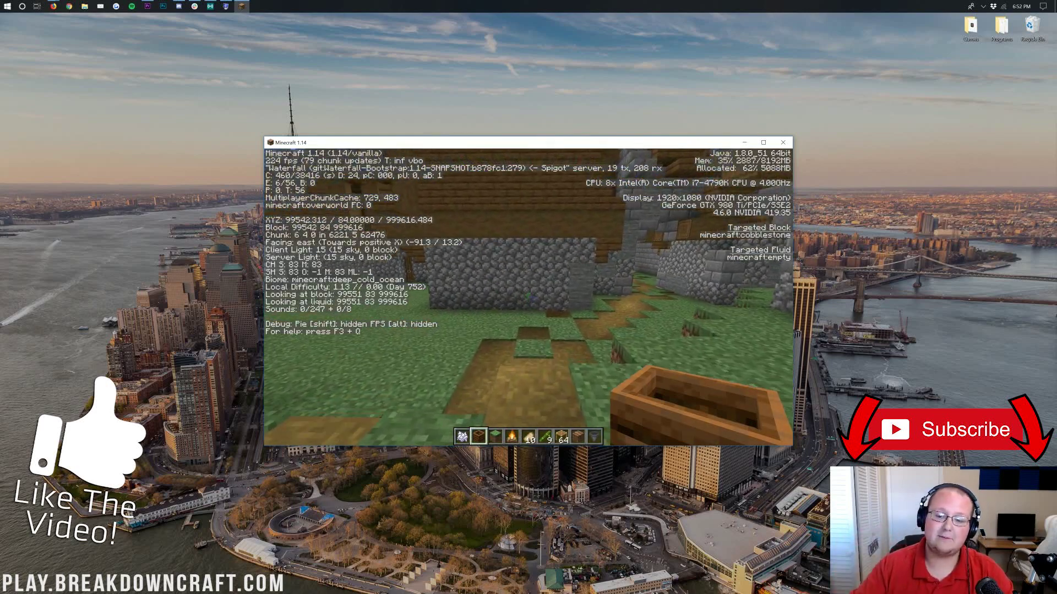
key(w)
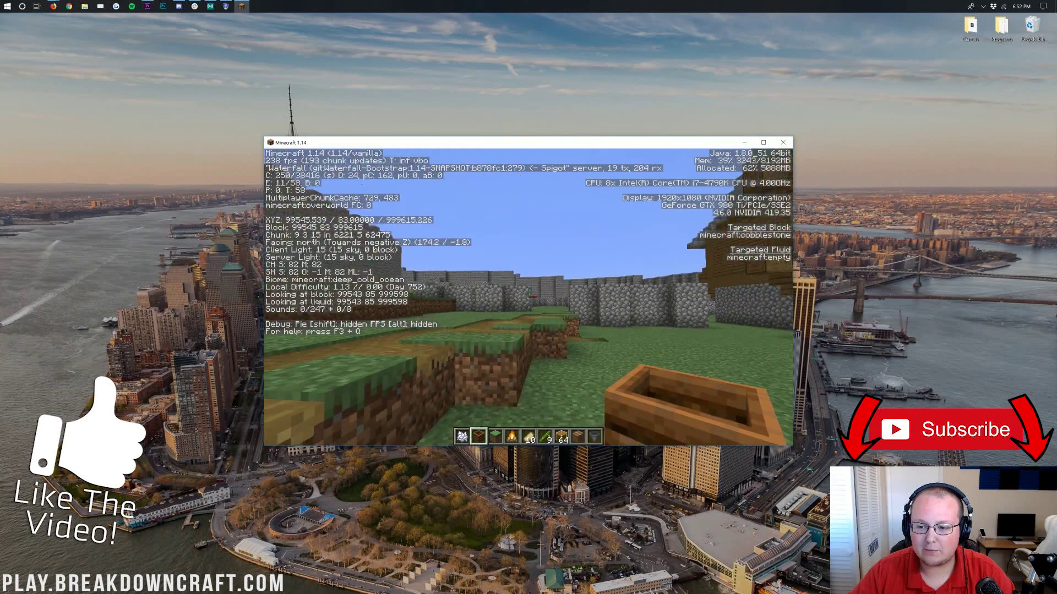
key(w)
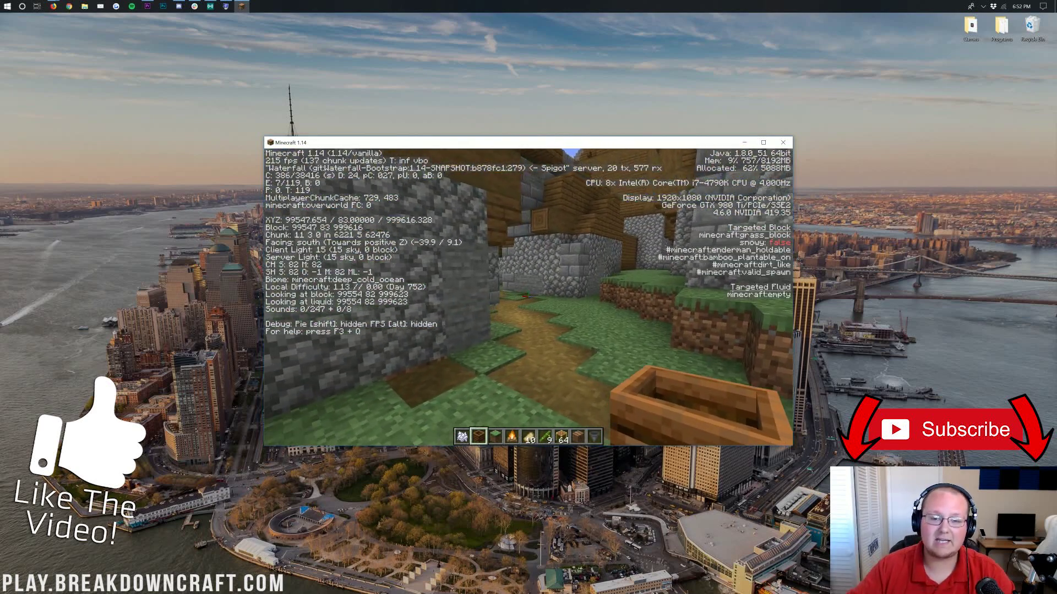
key(w)
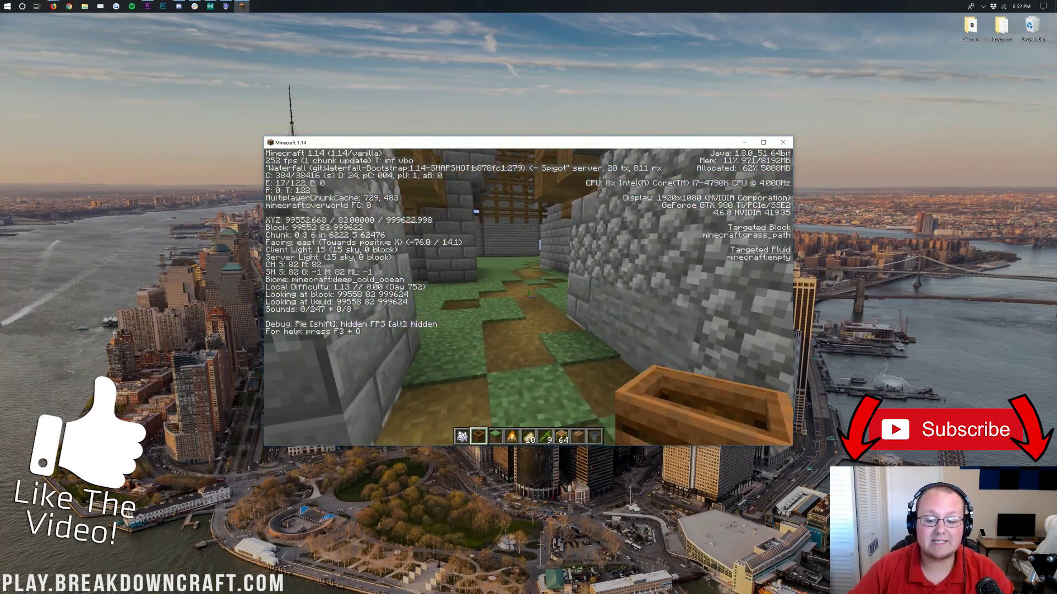
Step: Select the campfire from the hotbar, place it on the grass beside the path and walk up to it
key(4)
right_click(530, 298)
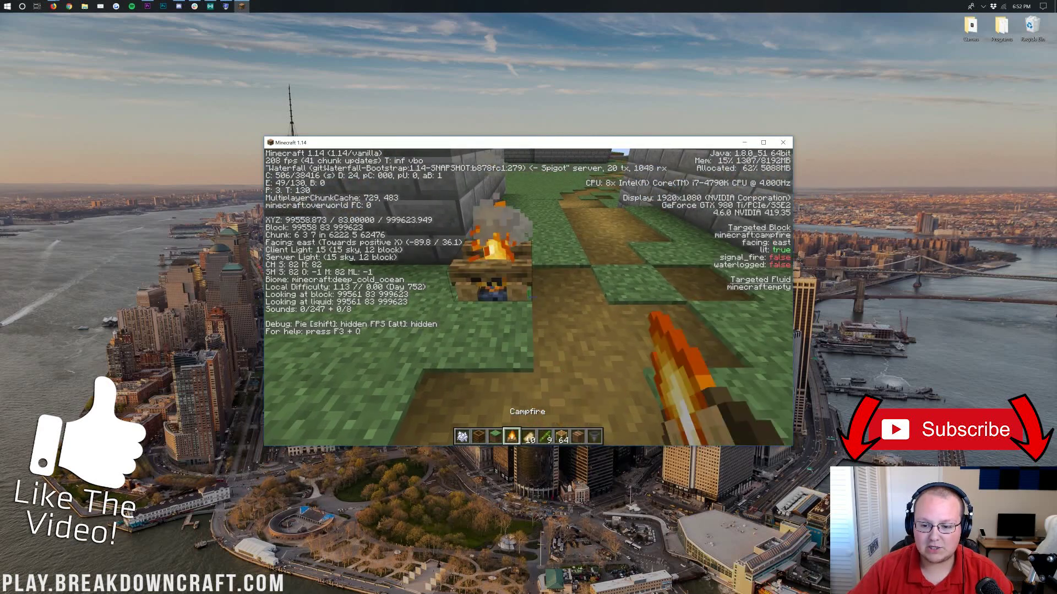
key(w)
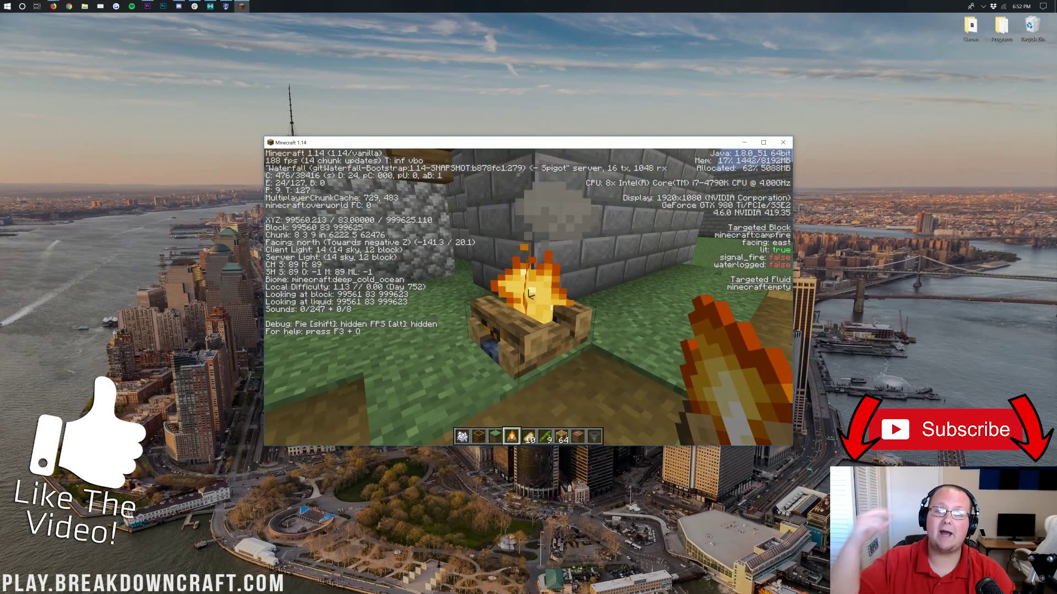